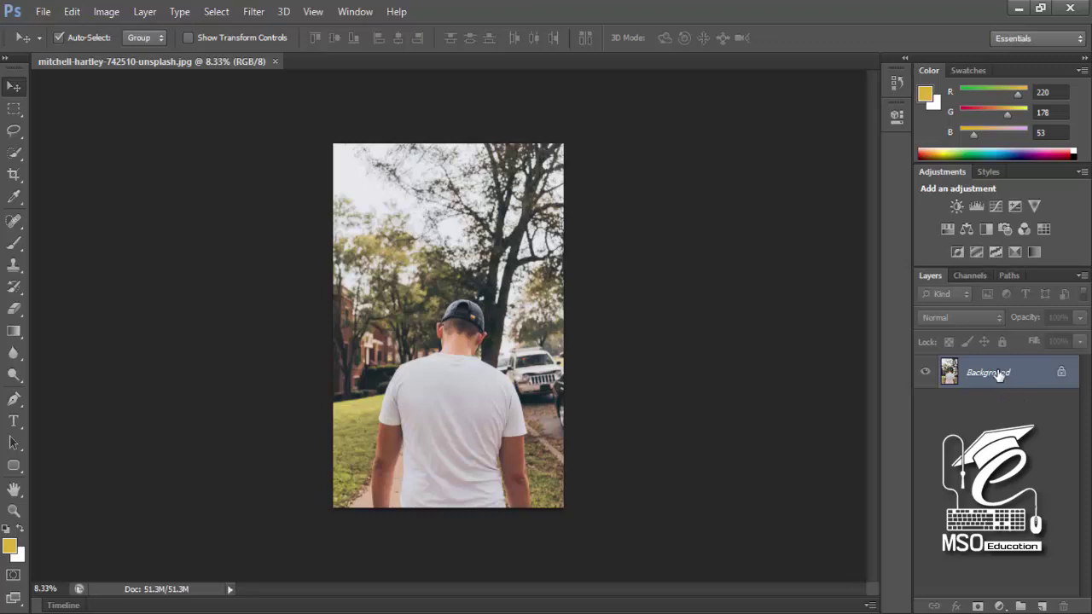
# Step: Duplicate the Background layer, hiding the original, and add a new empty layer above the copy
pyautogui.moveTo(1000, 375); pyautogui.dragTo(1042, 605)
pyautogui.click(926, 405)
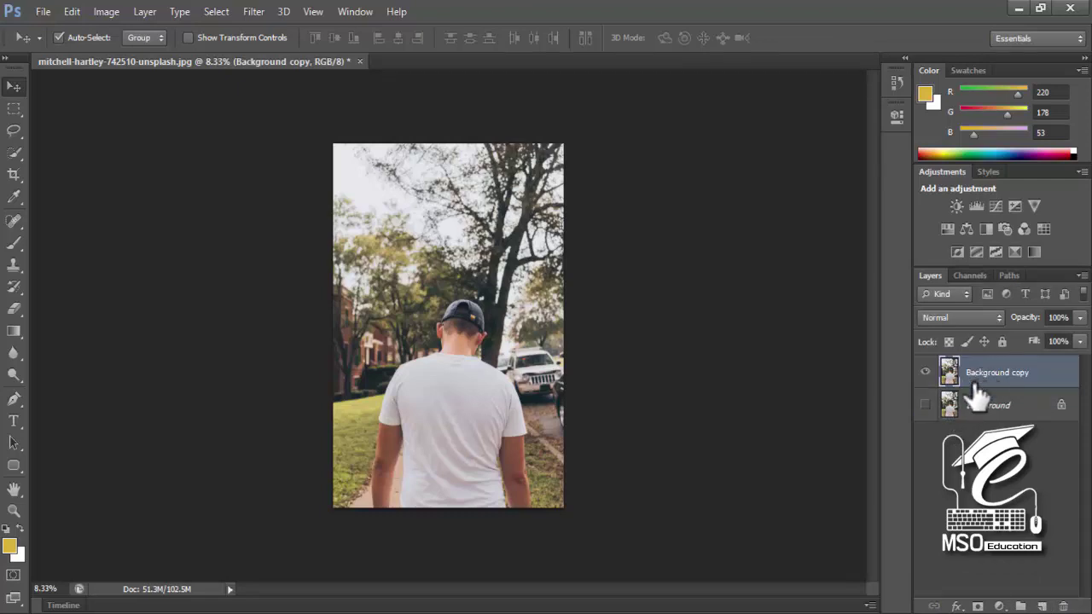
pyautogui.click(1042, 606)
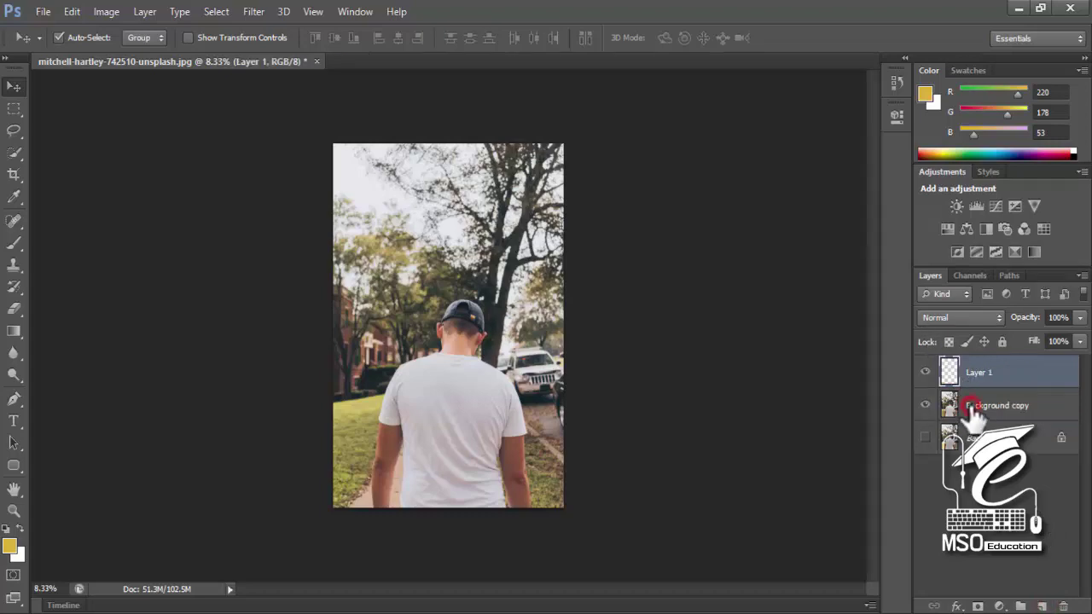
# Step: On the Background copy layer, select the man's shirt and both arms with the Quick Selection tool at brush size 50
pyautogui.click(973, 407)
pyautogui.hotkey('ctrl', '+')
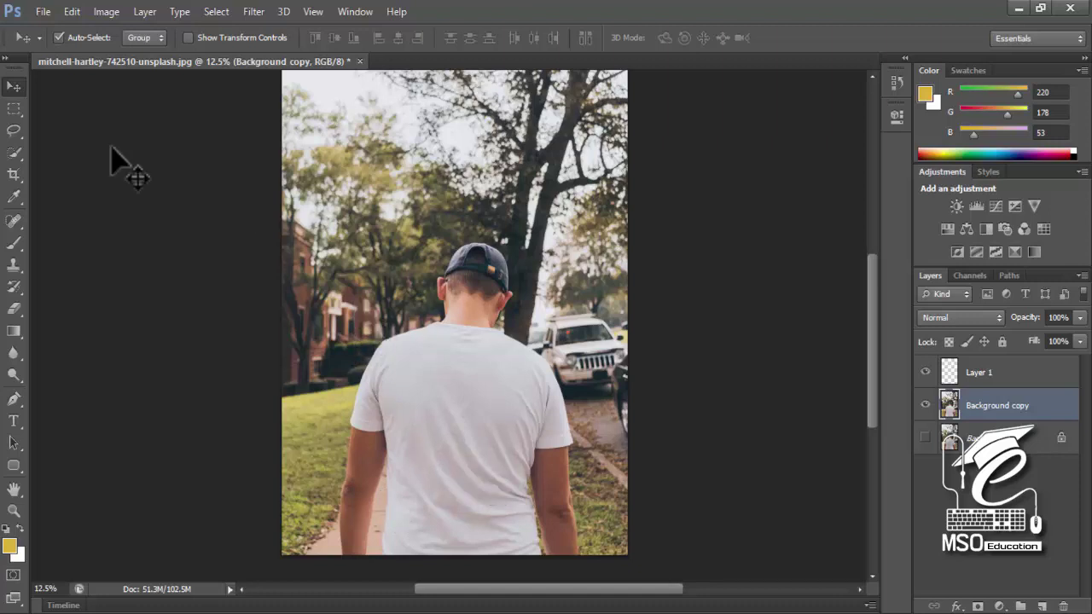
pyautogui.click(13, 155)
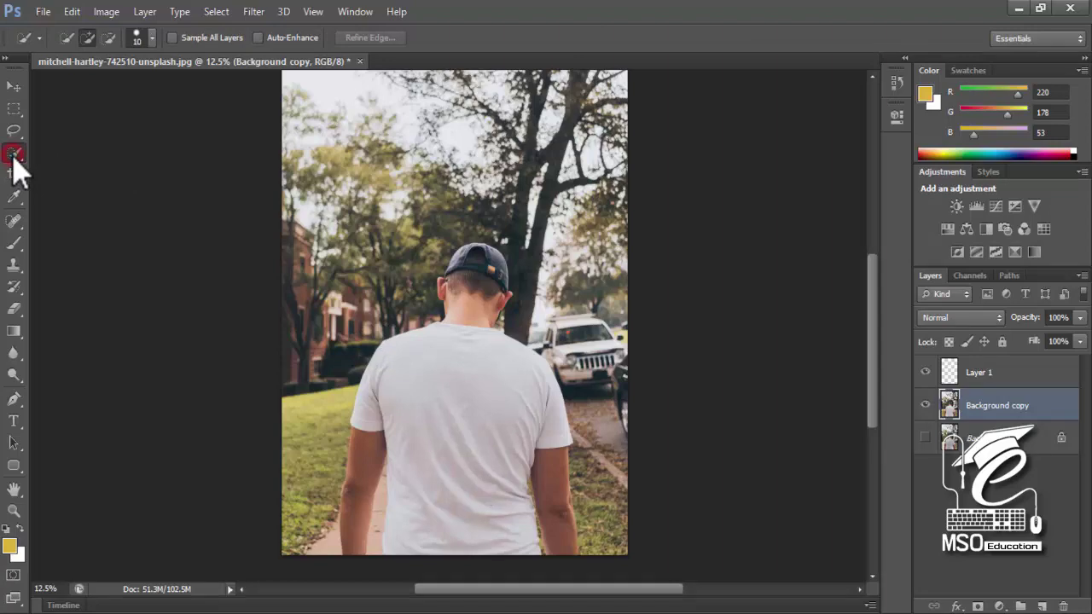
pyautogui.rightClick(13, 157)
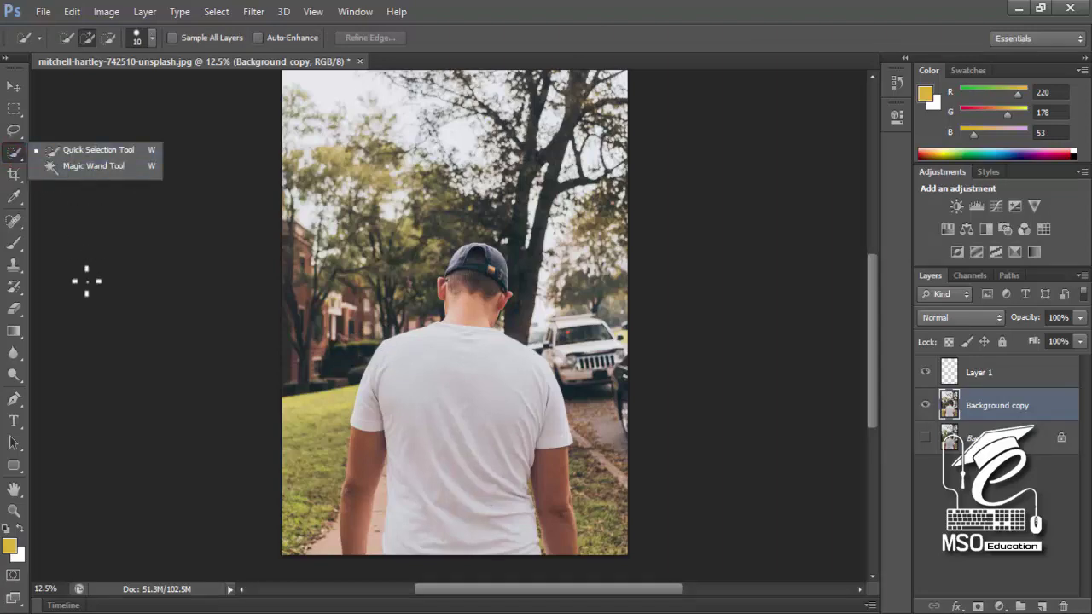
pyautogui.hotkey('ctrl', '+')
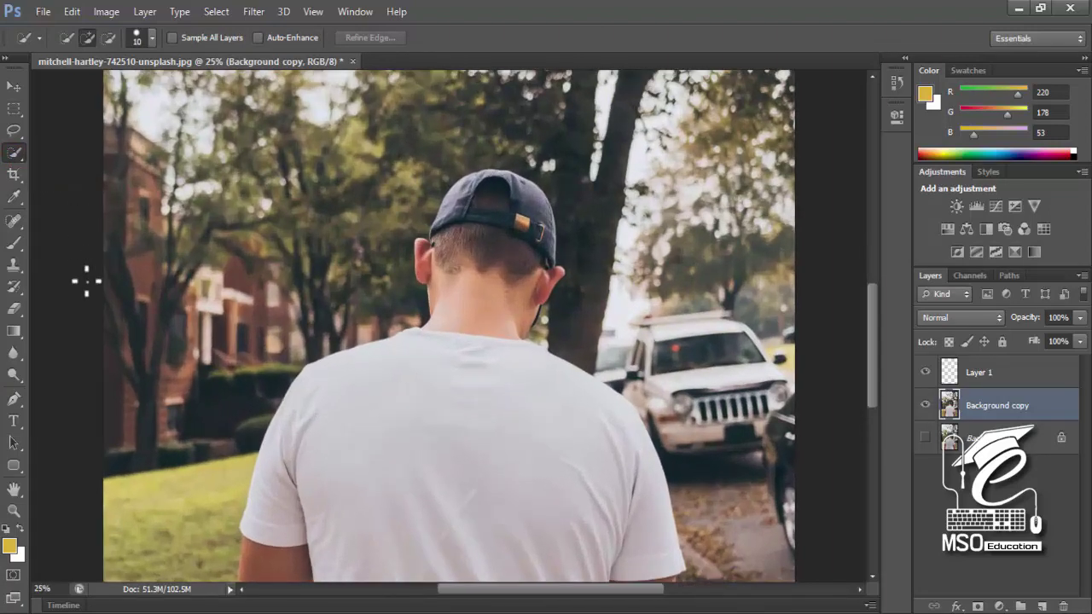
pyautogui.press('space')
pyautogui.moveTo(205, 363); pyautogui.dragTo(210, 259)
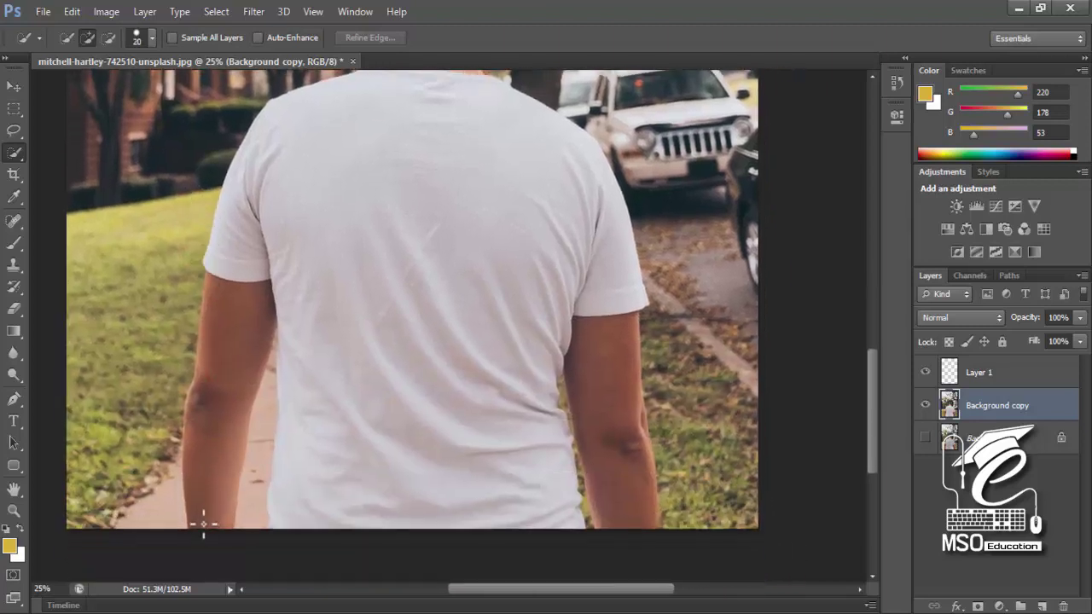
pyautogui.press(']')
pyautogui.press(']')
pyautogui.press(']')
pyautogui.moveTo(206, 522)
pyautogui.mouseDown()
pyautogui.moveTo(241, 280)
pyautogui.moveTo(277, 199)
pyautogui.moveTo(377, 166)
pyautogui.moveTo(434, 176)
pyautogui.moveTo(481, 321)
pyautogui.moveTo(459, 359)
pyautogui.moveTo(541, 335)
pyautogui.mouseUp()
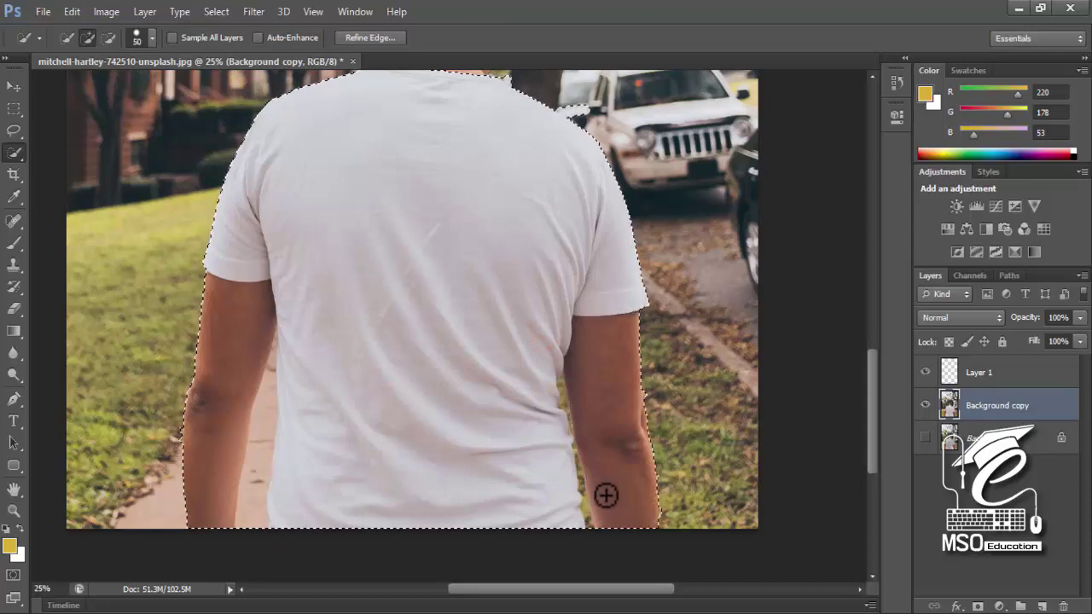
# Step: Add the man's neck, head and cap to the selection
pyautogui.press('space')
pyautogui.moveTo(419, 122)
pyautogui.mouseDown()
pyautogui.moveTo(421, 416)
pyautogui.moveTo(429, 402)
pyautogui.mouseUp()
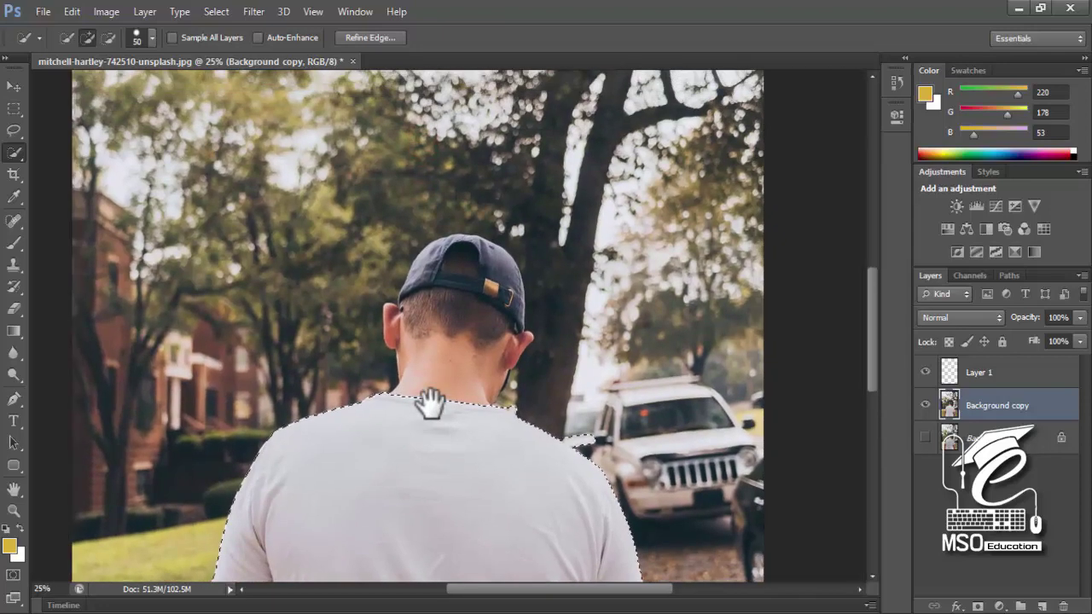
pyautogui.click(447, 332)
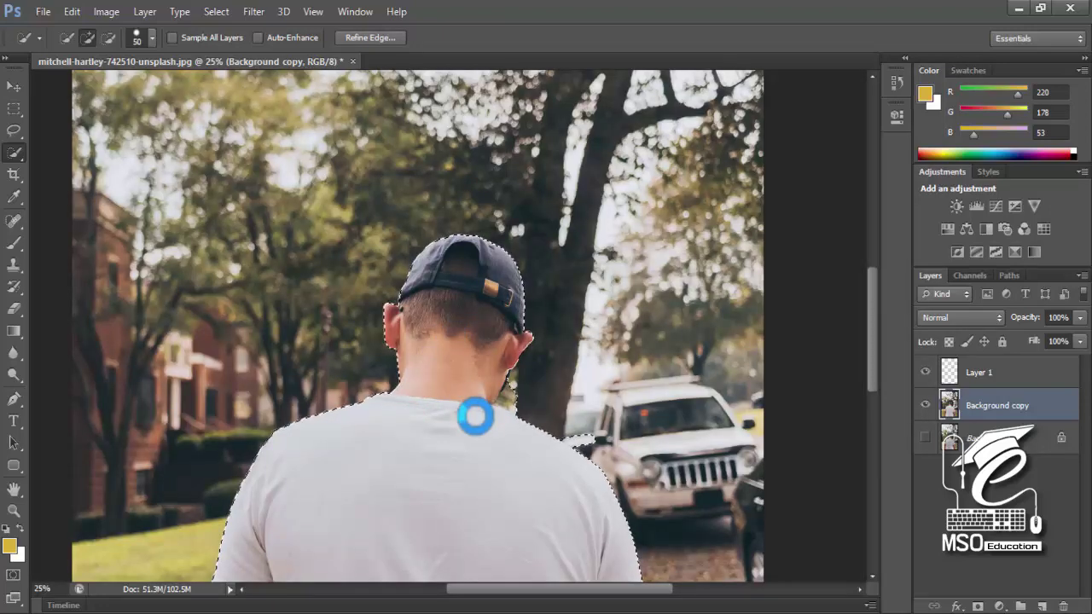
# Step: Clean up the selection beside the man's right ear and subtract the patch of car above his right shoulder, using brush size 30
pyautogui.scroll(-3, 476, 416)
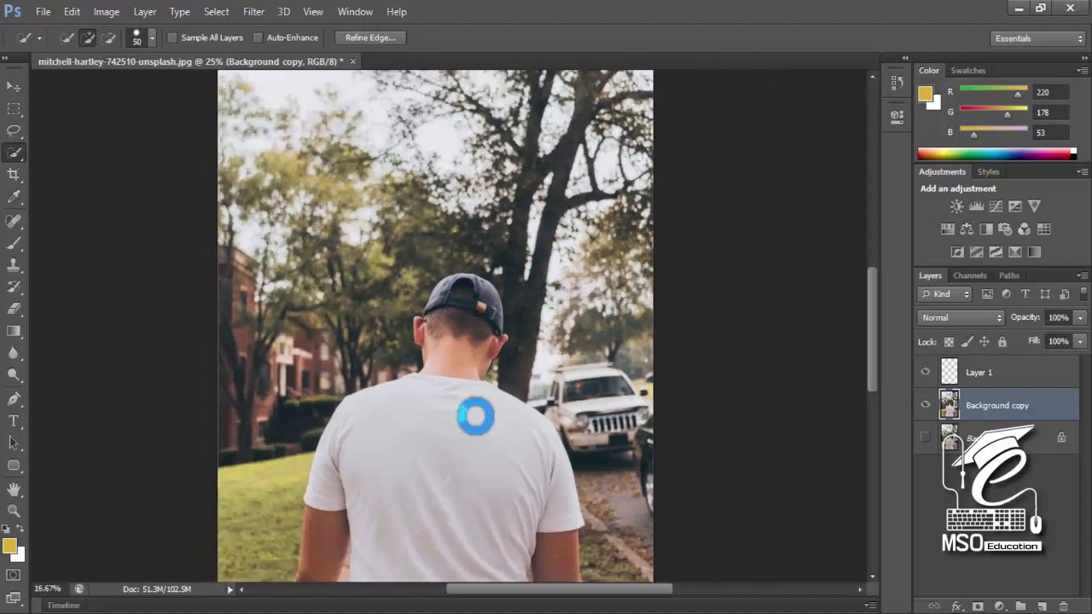
pyautogui.scroll(6, 476, 417)
pyautogui.moveTo(476, 417); pyautogui.dragTo(378, 361)
pyautogui.moveTo(137, 117)
pyautogui.mouseDown()
pyautogui.moveTo(297, 339)
pyautogui.moveTo(287, 342)
pyautogui.moveTo(284, 291)
pyautogui.moveTo(293, 328)
pyautogui.moveTo(280, 358)
pyautogui.moveTo(310, 402)
pyautogui.mouseUp()
pyautogui.keyDown('alt'); pyautogui.click(303, 341); pyautogui.keyUp('alt')
pyautogui.click(273, 298)
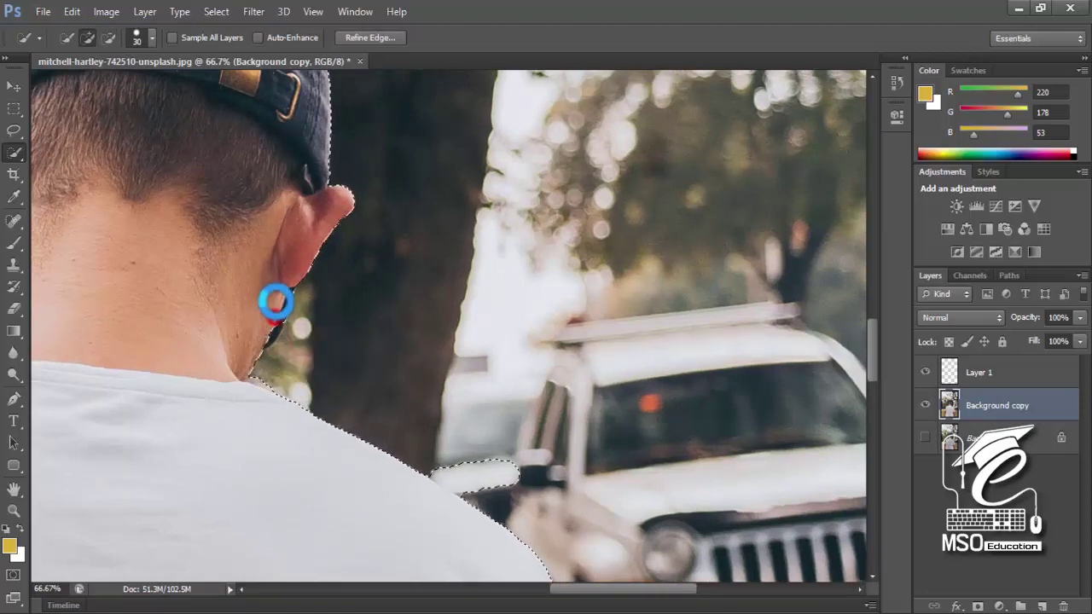
pyautogui.keyDown('alt'); pyautogui.click(437, 467); pyautogui.keyUp('alt')
pyautogui.moveTo(449, 476)
pyautogui.mouseDown()
pyautogui.moveTo(495, 455)
pyautogui.moveTo(376, 117)
pyautogui.mouseUp()
# Step: Subtract the grass gap between the man's right arm and his shirt from the selection, using brush size 15
pyautogui.moveTo(544, 449); pyautogui.dragTo(405, 111)
pyautogui.moveTo(476, 403); pyautogui.dragTo(597, 181)
pyautogui.moveTo(456, 422); pyautogui.dragTo(514, 244)
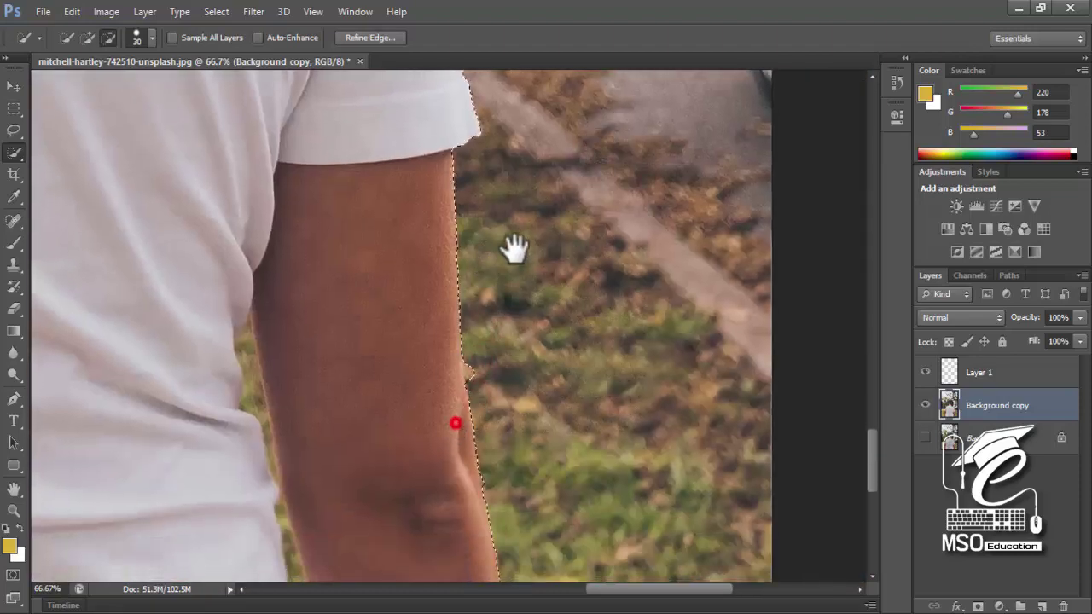
pyautogui.moveTo(471, 370); pyautogui.dragTo(529, 127)
pyautogui.moveTo(410, 476); pyautogui.dragTo(362, 582)
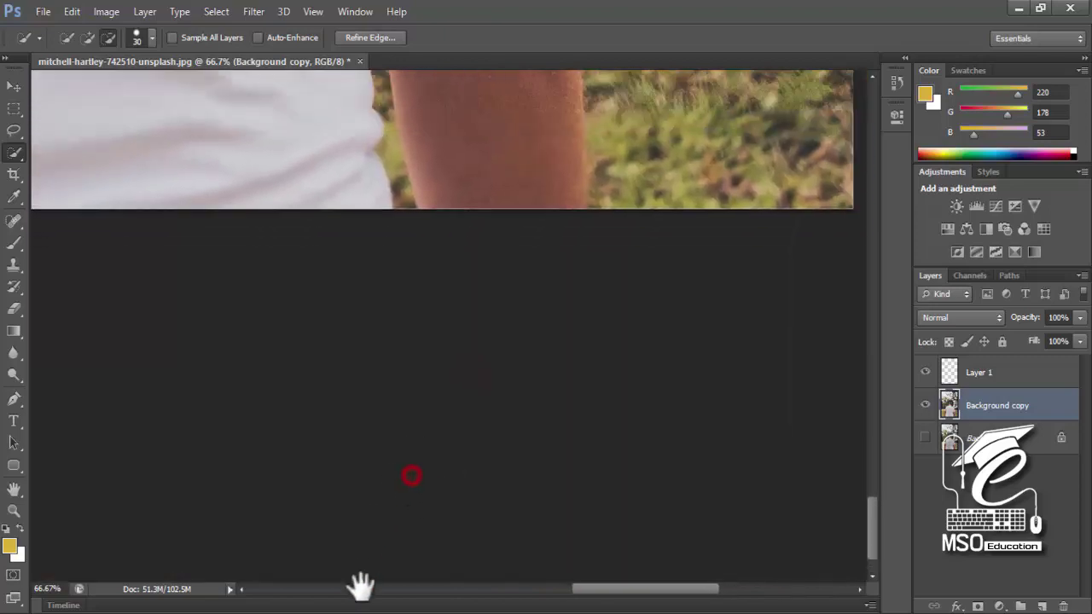
pyautogui.moveTo(376, 197); pyautogui.dragTo(337, 589)
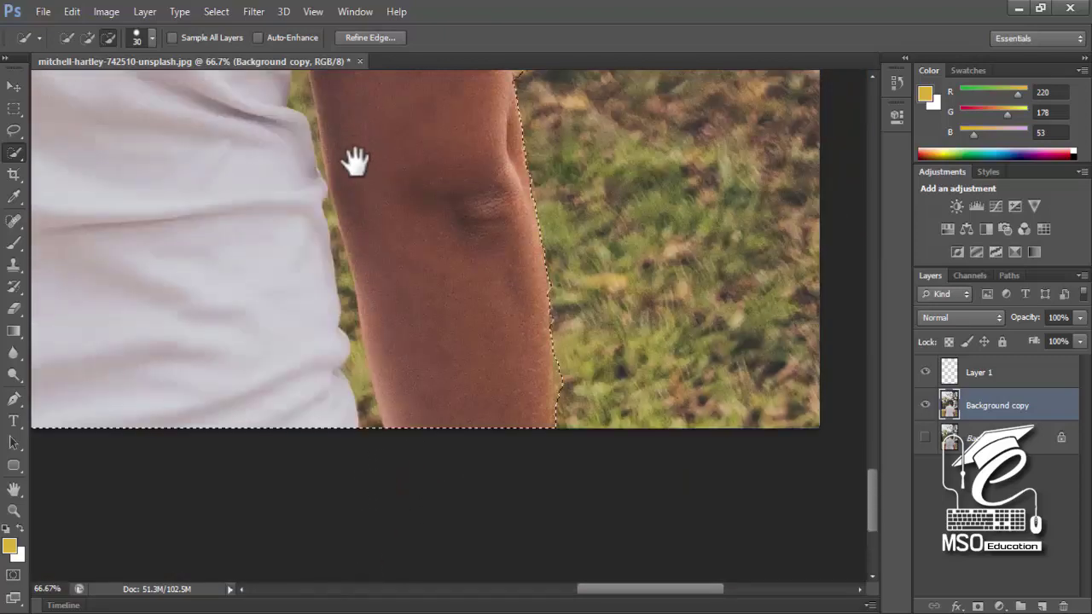
pyautogui.moveTo(354, 158); pyautogui.dragTo(419, 268)
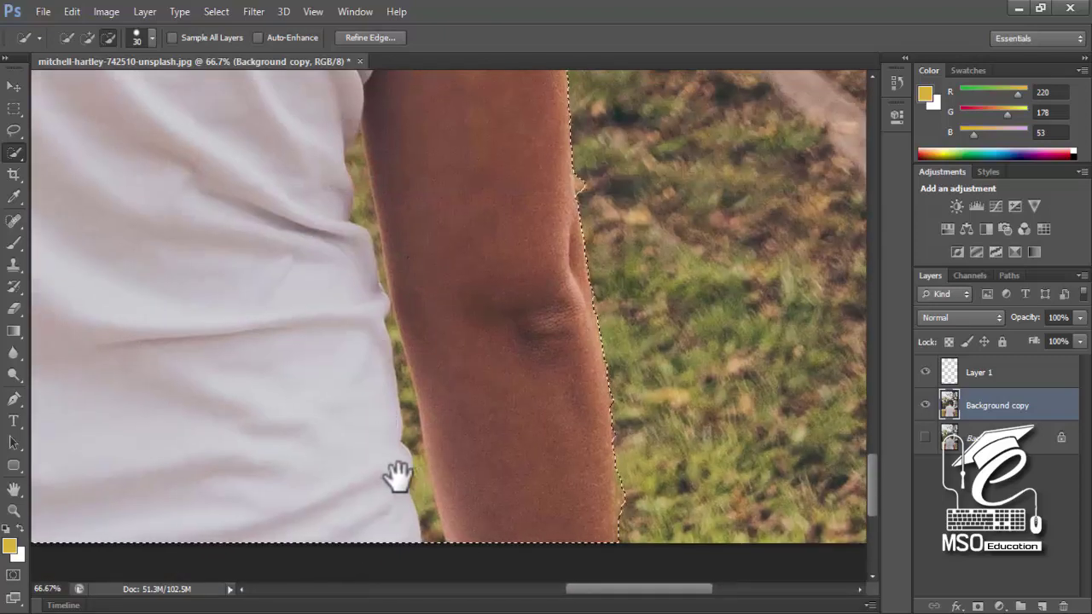
pyautogui.press('[')
pyautogui.keyDown('alt'); pyautogui.click(438, 539); pyautogui.keyUp('alt')
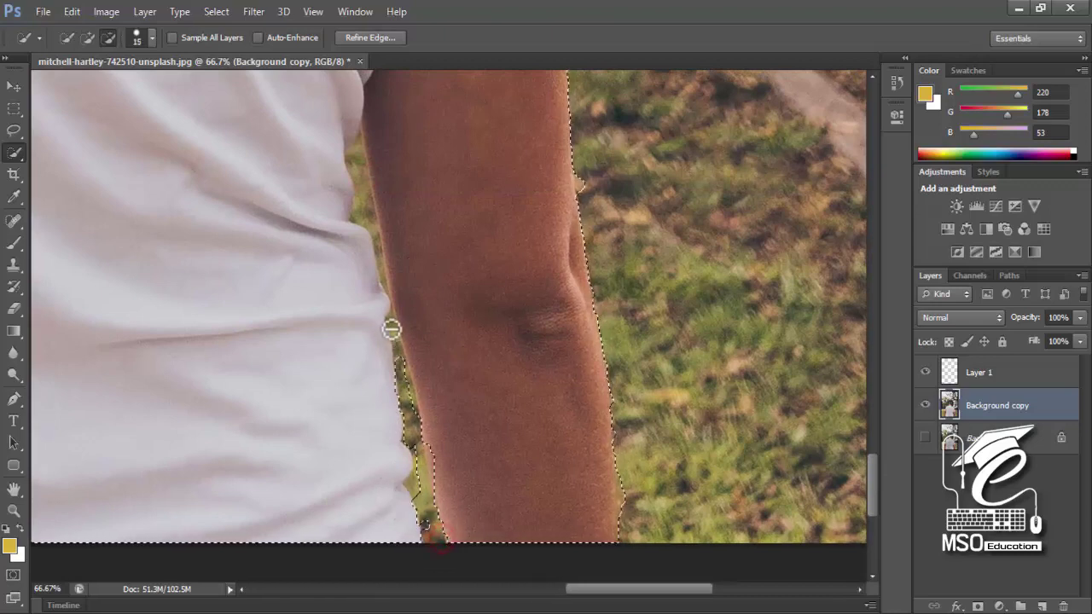
pyautogui.moveTo(384, 316); pyautogui.dragTo(419, 497)
pyautogui.moveTo(412, 442)
pyautogui.mouseDown()
pyautogui.moveTo(426, 533)
pyautogui.moveTo(392, 327)
pyautogui.mouseUp()
pyautogui.moveTo(383, 275); pyautogui.dragTo(408, 463)
pyautogui.moveTo(391, 375)
pyautogui.mouseDown()
pyautogui.moveTo(385, 319)
pyautogui.moveTo(386, 369)
pyautogui.mouseUp()
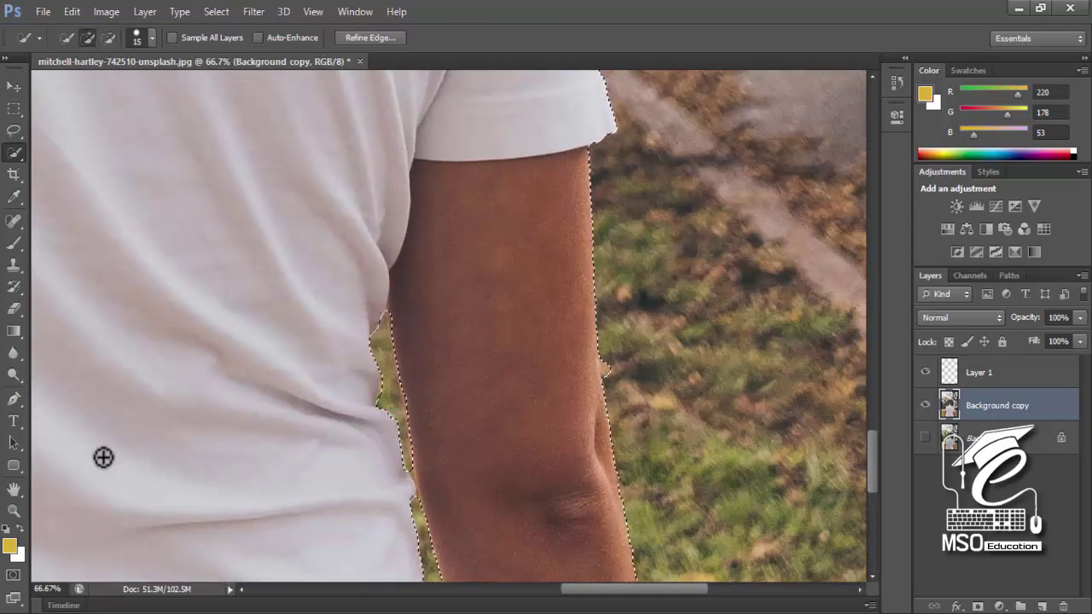
# Step: Subtract the pavement gap between the man's left arm and his shirt from the selection
pyautogui.moveTo(105, 449); pyautogui.dragTo(212, 434)
pyautogui.moveTo(80, 329); pyautogui.dragTo(275, 329)
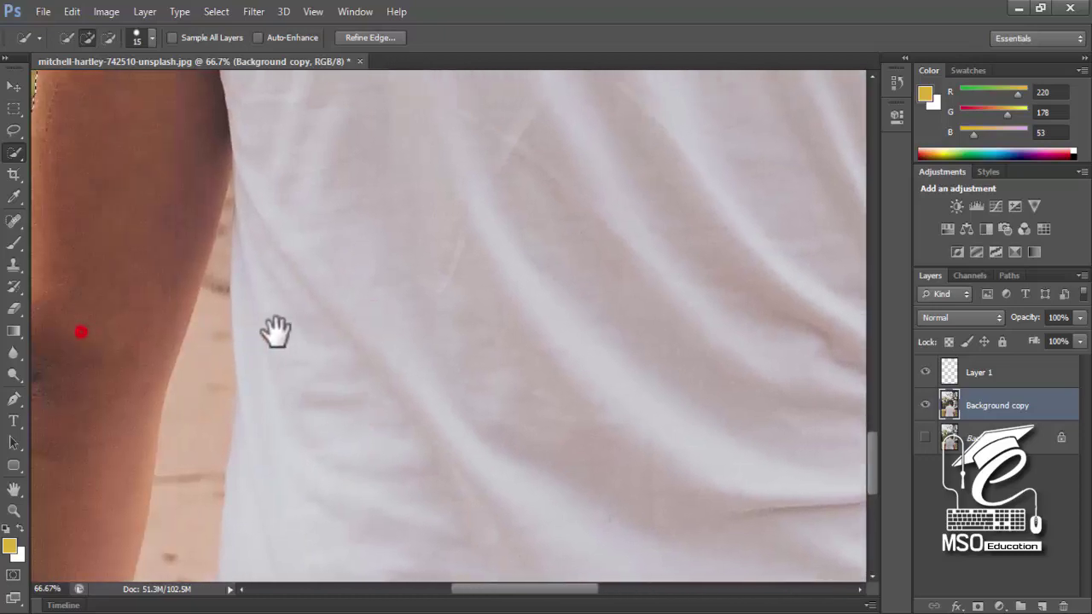
pyautogui.moveTo(101, 512); pyautogui.dragTo(212, 417)
pyautogui.keyDown('alt'); pyautogui.click(245, 492); pyautogui.keyUp('alt')
pyautogui.moveTo(270, 364); pyautogui.dragTo(291, 208)
pyautogui.moveTo(302, 160); pyautogui.dragTo(263, 485)
pyautogui.moveTo(285, 403); pyautogui.dragTo(302, 302)
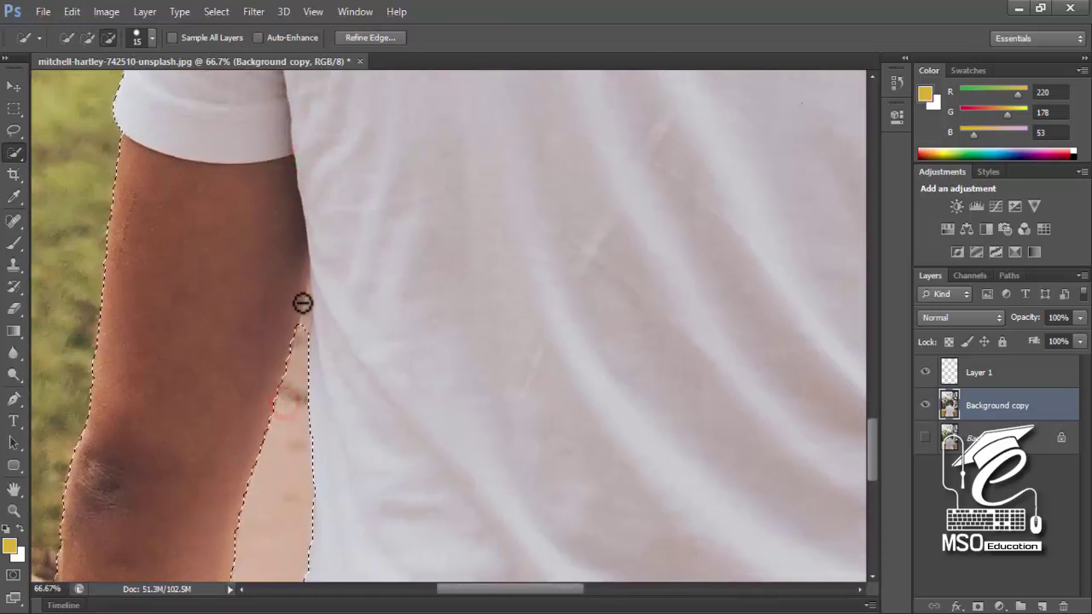
# Step: Copy the selected man from the Background copy layer to the clipboard
pyautogui.keyDown('alt'); pyautogui.scroll(-2, 290, 395); pyautogui.keyUp('alt')
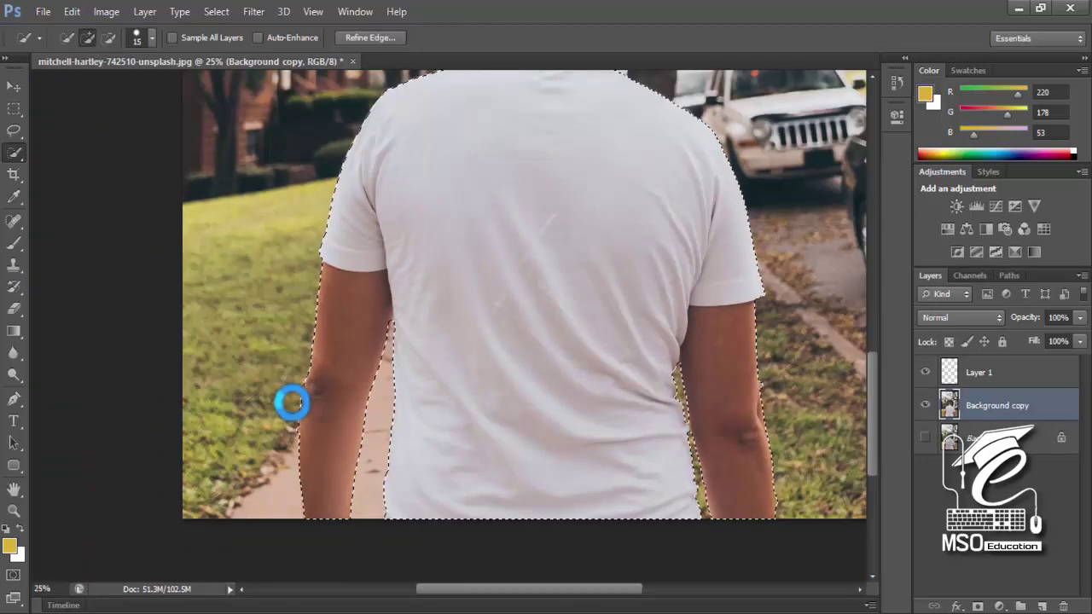
pyautogui.keyDown('alt'); pyautogui.scroll(-1, 353, 403); pyautogui.keyUp('alt')
pyautogui.moveTo(354, 403); pyautogui.dragTo(334, 487)
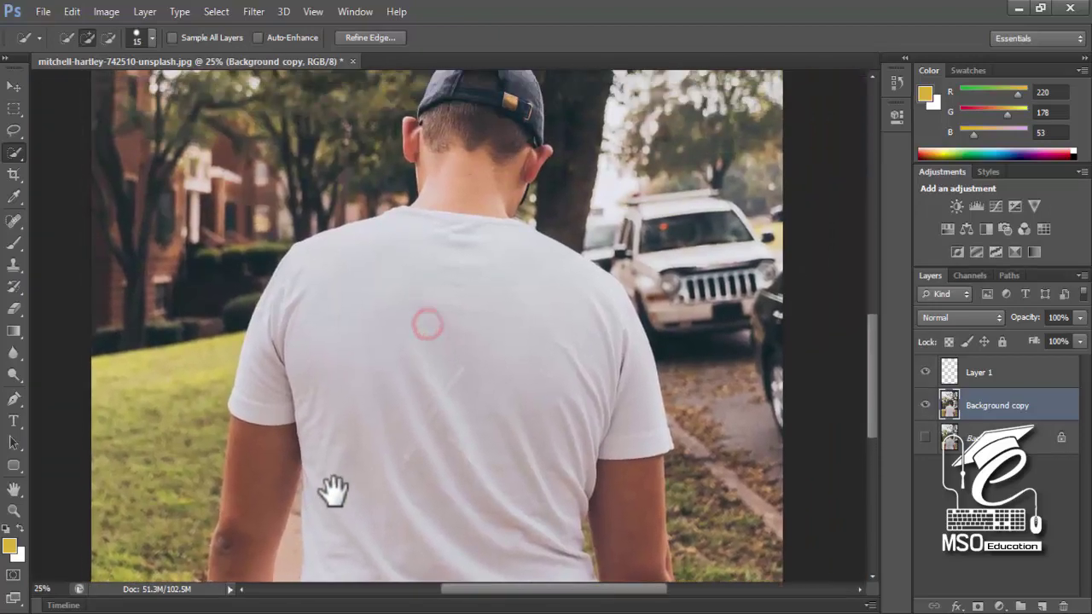
pyautogui.moveTo(390, 407)
pyautogui.mouseDown()
pyautogui.moveTo(349, 463)
pyautogui.moveTo(327, 324)
pyautogui.mouseUp()
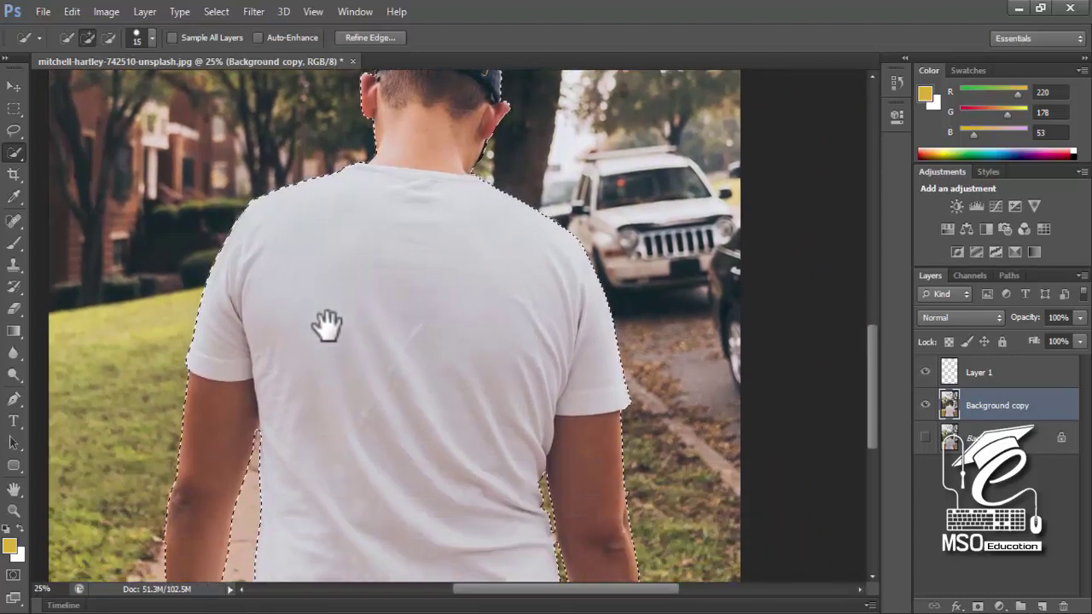
pyautogui.rightClick(327, 324)
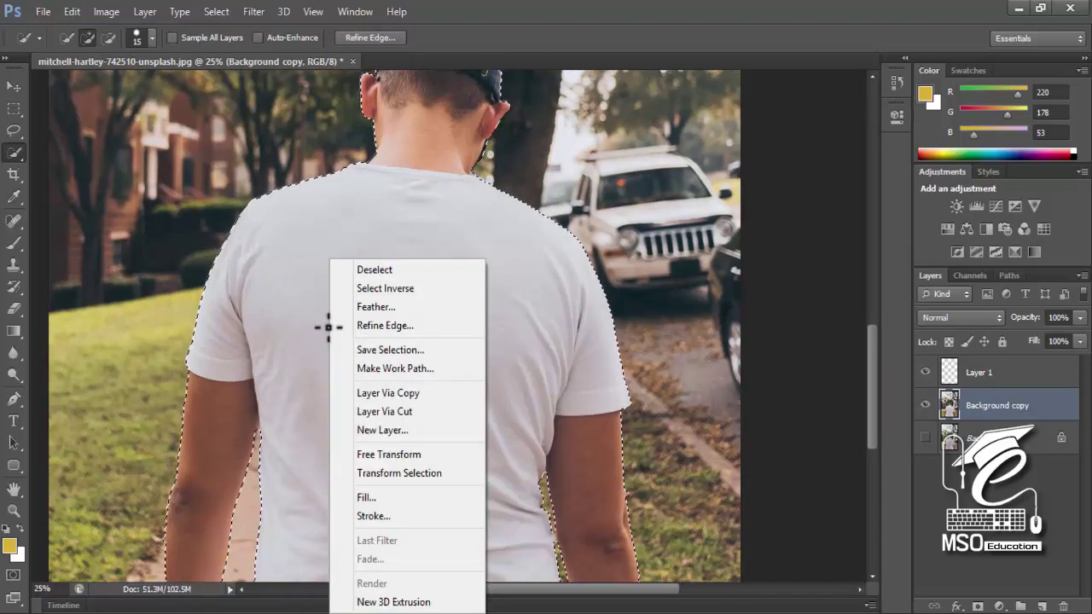
pyautogui.click(42, 12)
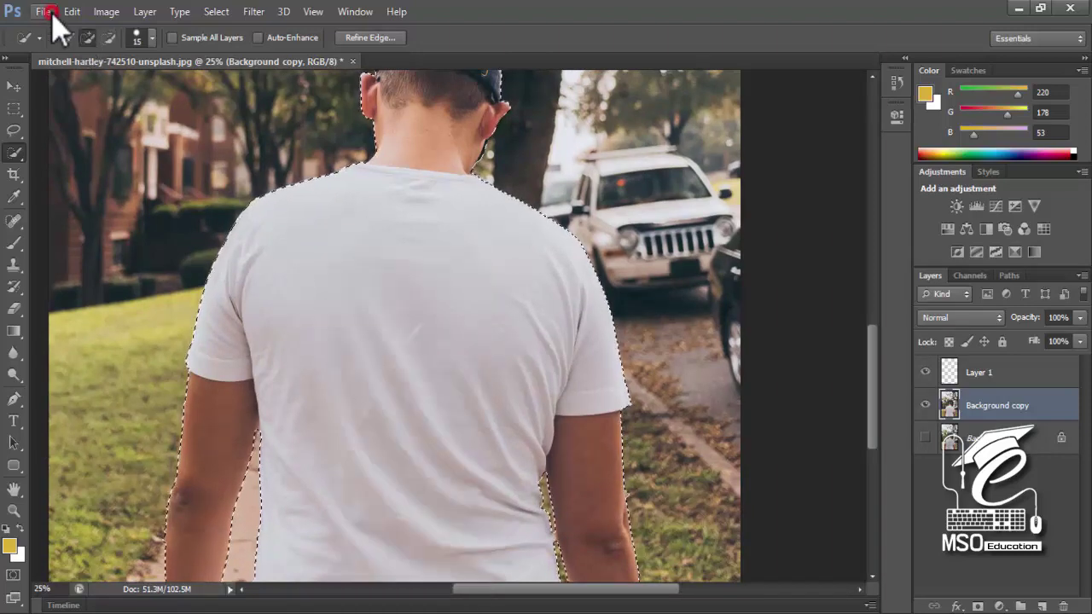
pyautogui.moveTo(71, 12)
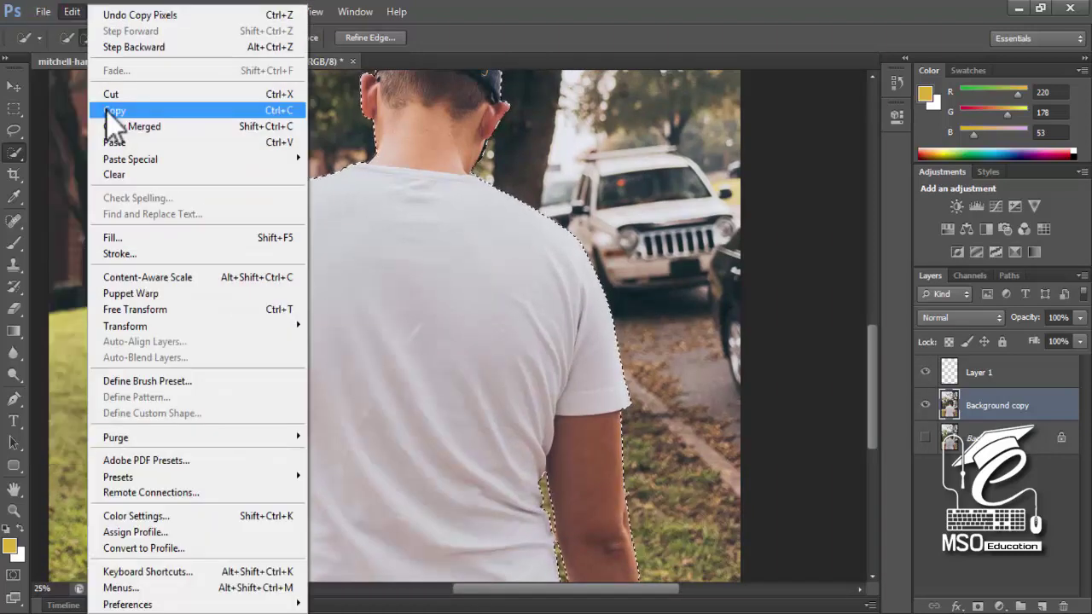
pyautogui.click(107, 112)
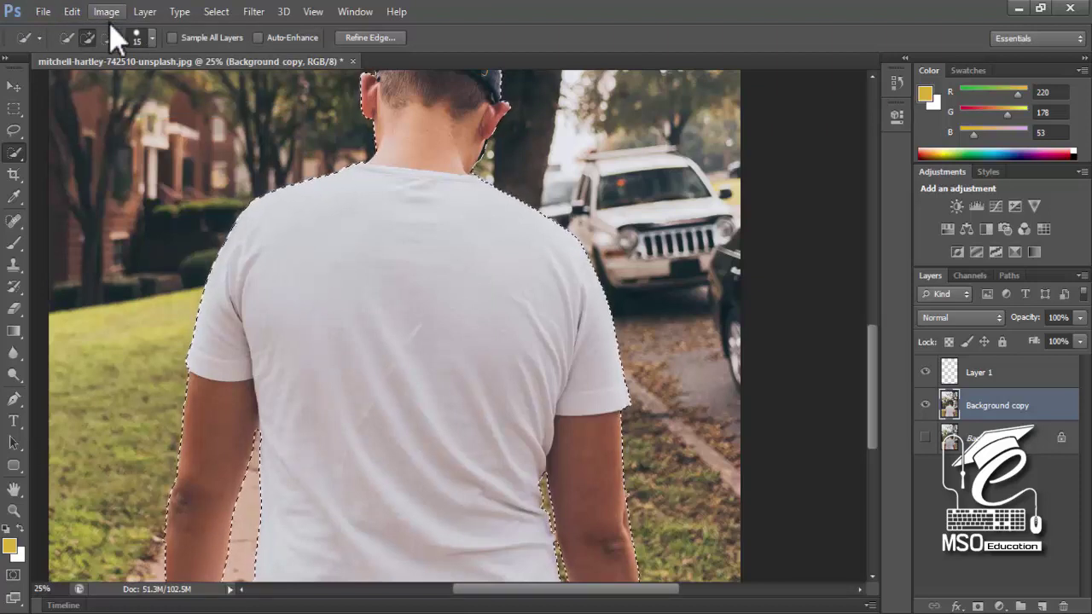
# Step: Expand the selection slightly beyond the man's outline
pyautogui.click(217, 12)
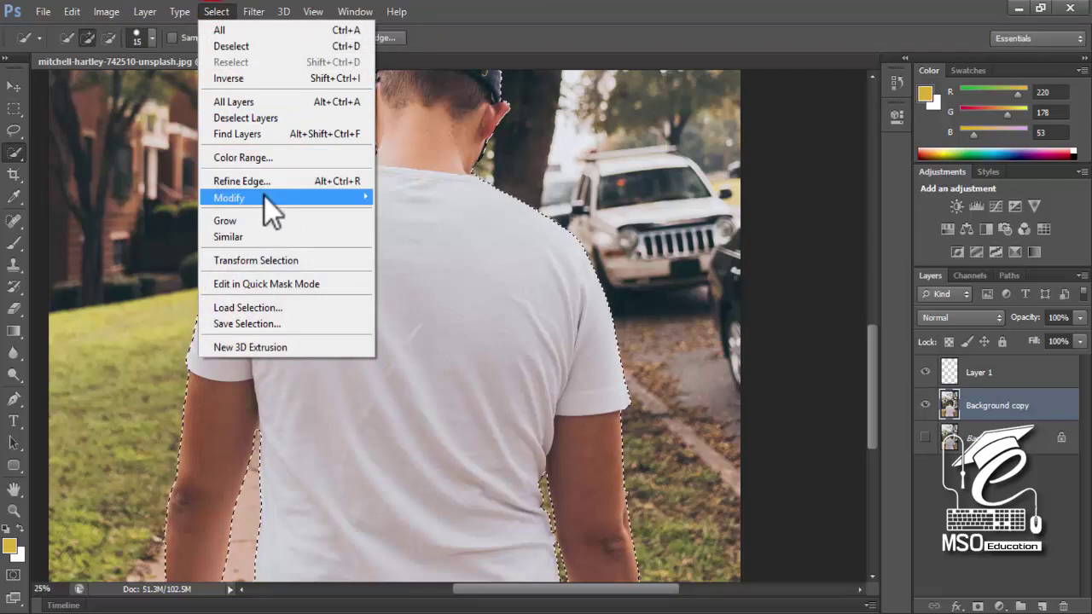
pyautogui.moveTo(353, 199)
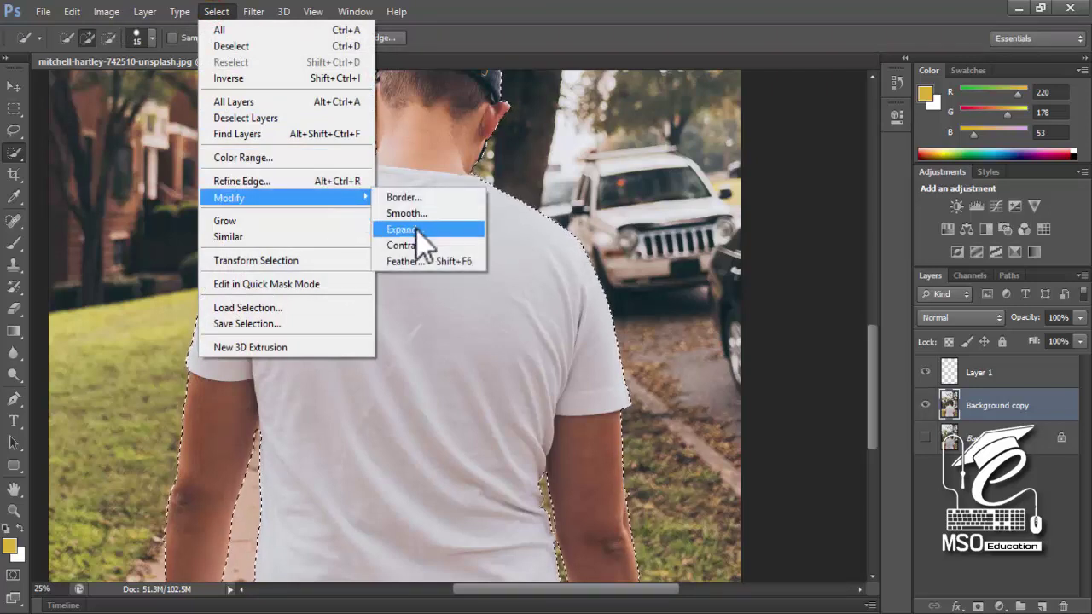
pyautogui.click(417, 231)
pyautogui.press('Return')
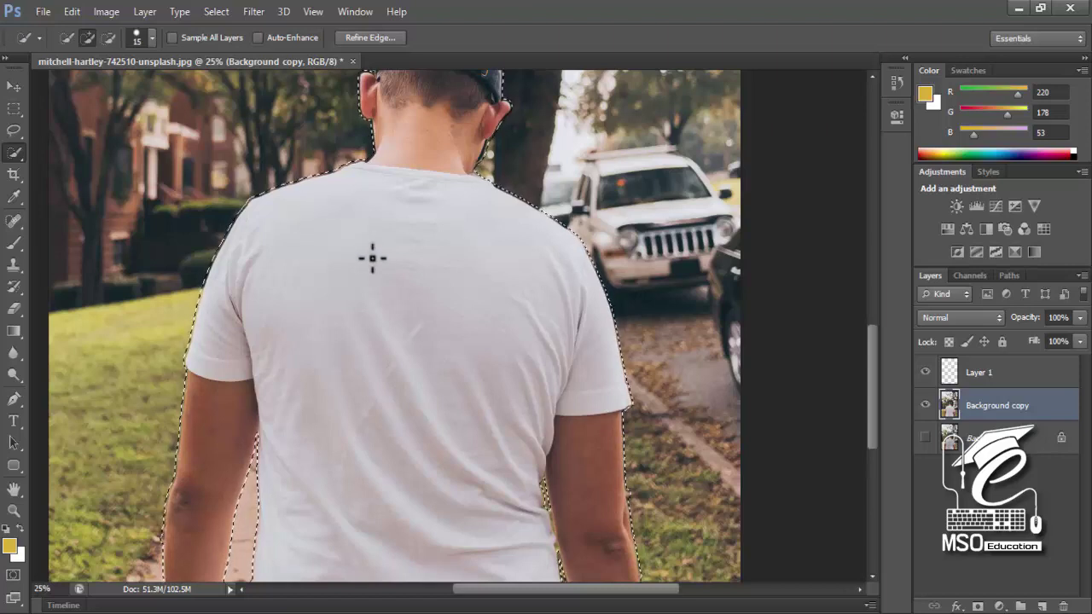
# Step: Fill the expanded selection using Content-Aware in Normal mode at 100% opacity, and deselect
pyautogui.rightClick(332, 277)
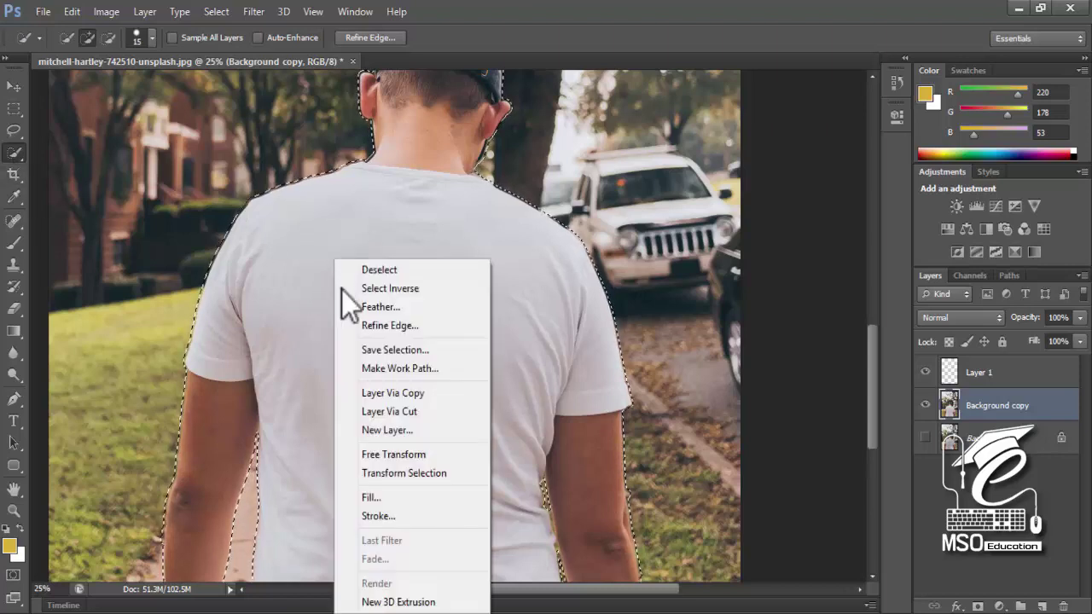
pyautogui.click(375, 501)
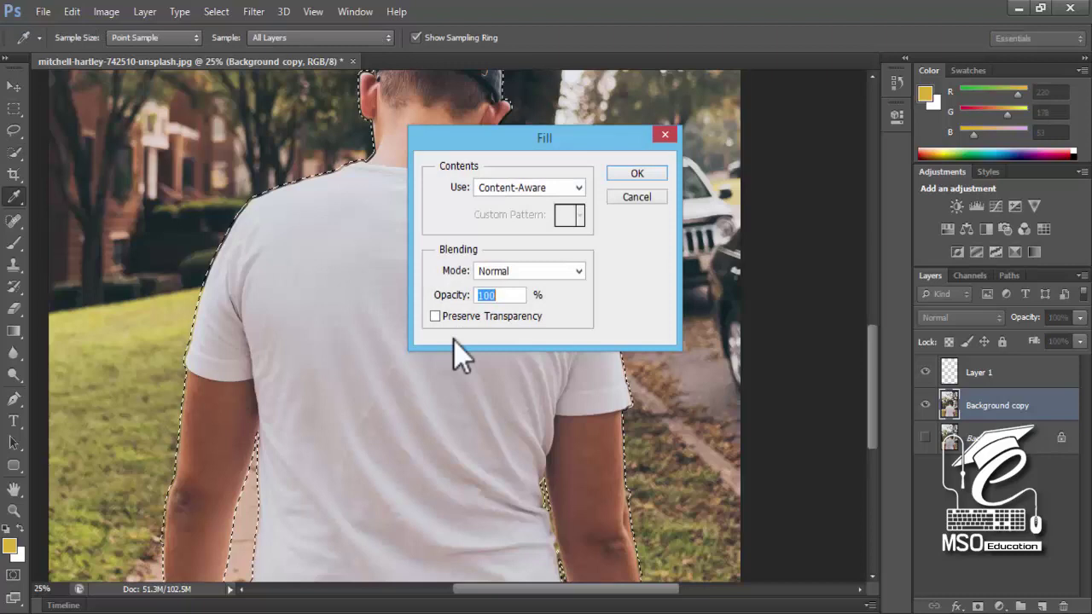
pyautogui.click(636, 173)
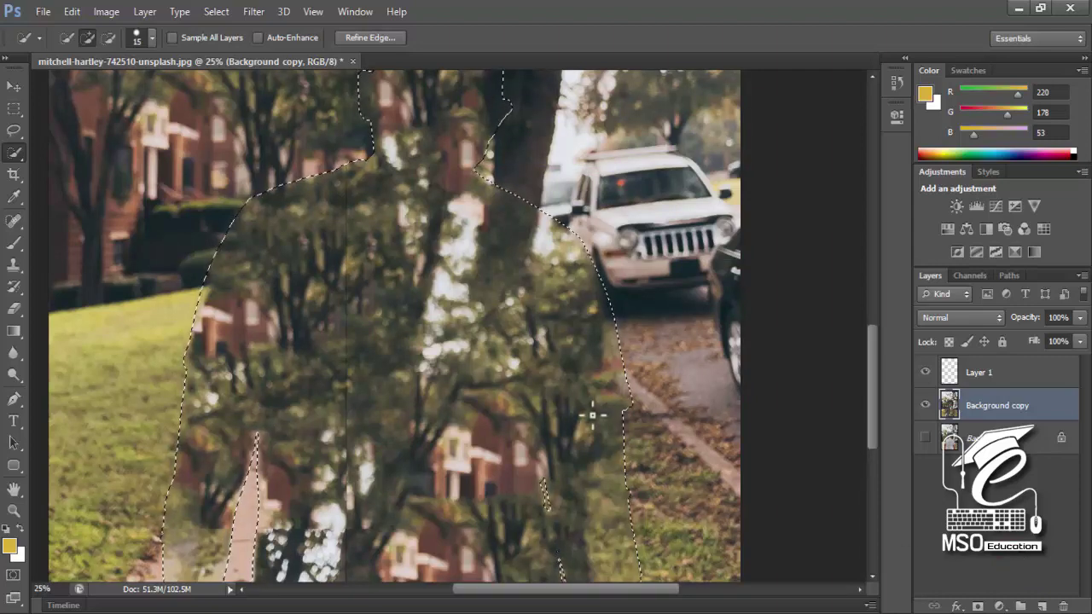
pyautogui.hotkey('ctrl', '-')
pyautogui.hotkey('ctrl', '-')
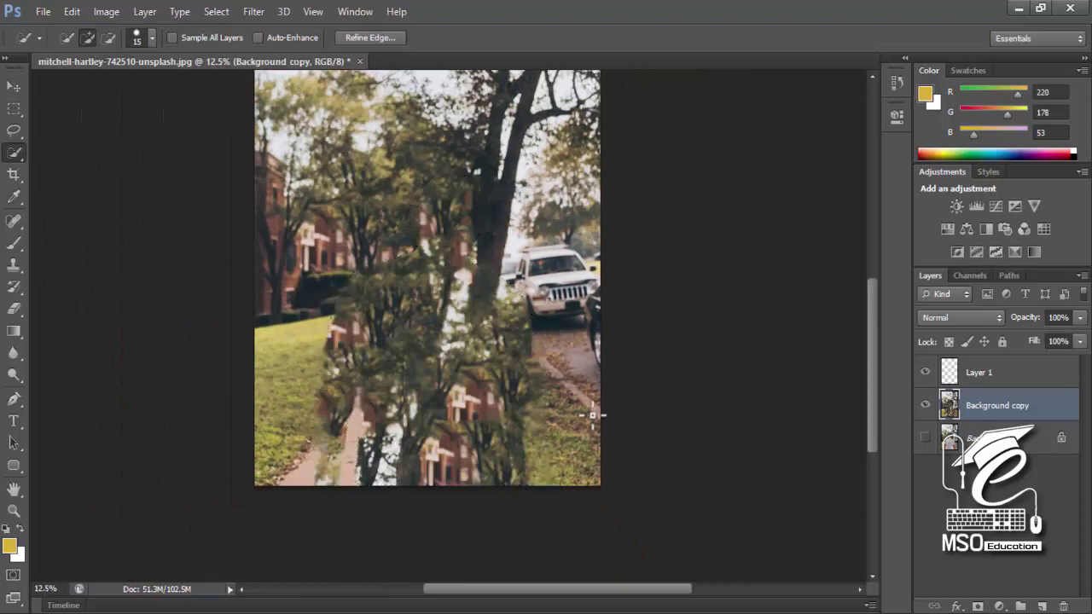
pyautogui.hotkey('ctrl', 'd')
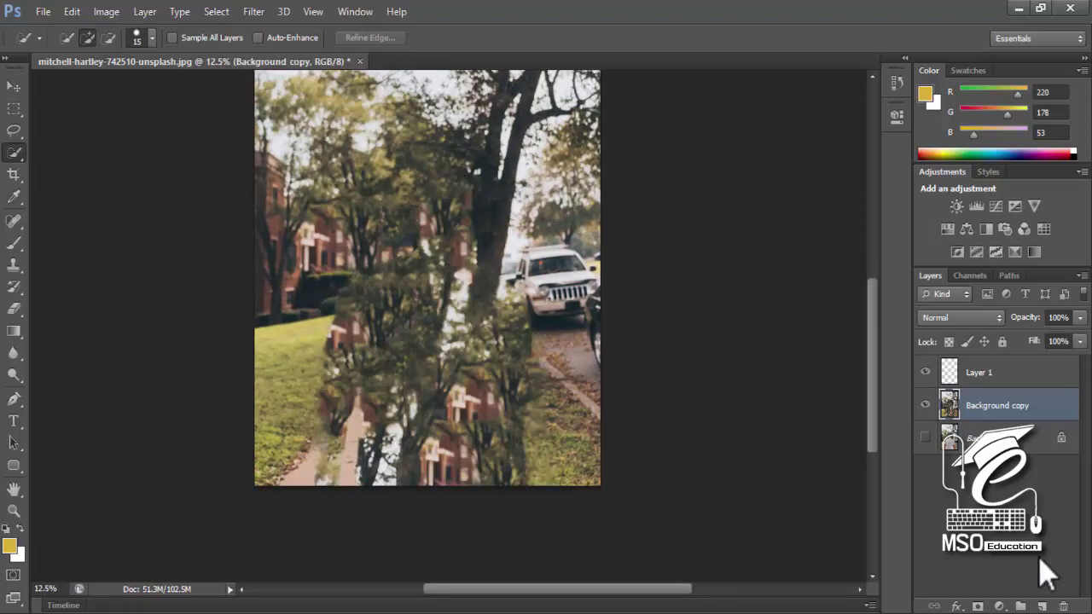
# Step: Paste the copied man onto Layer 1 and move him slightly left and down to meet the photo's bottom edge
pyautogui.click(978, 374)
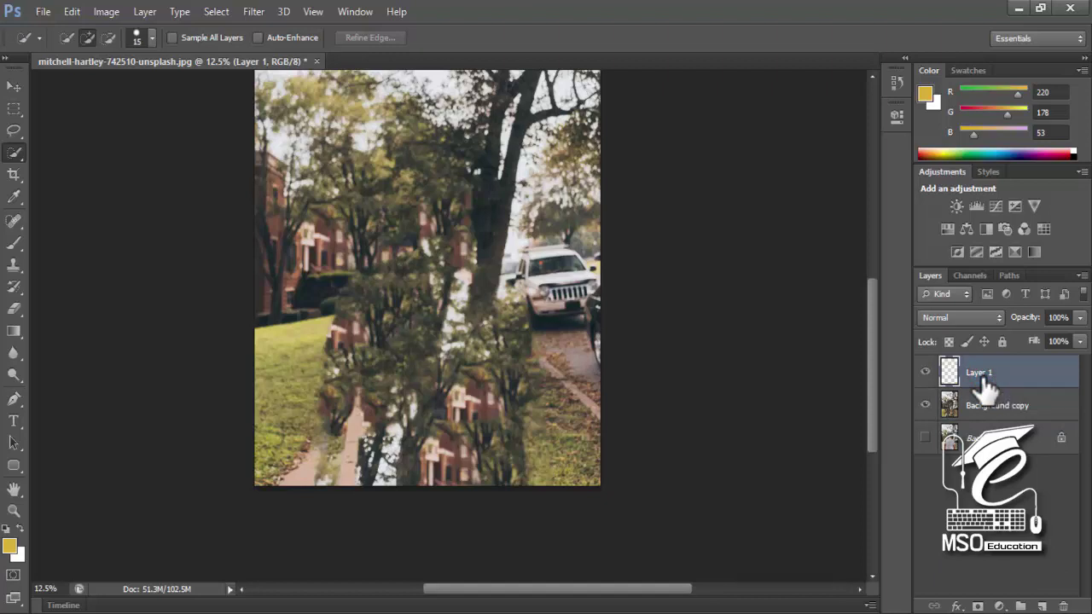
pyautogui.hotkey('ctrl', 'v')
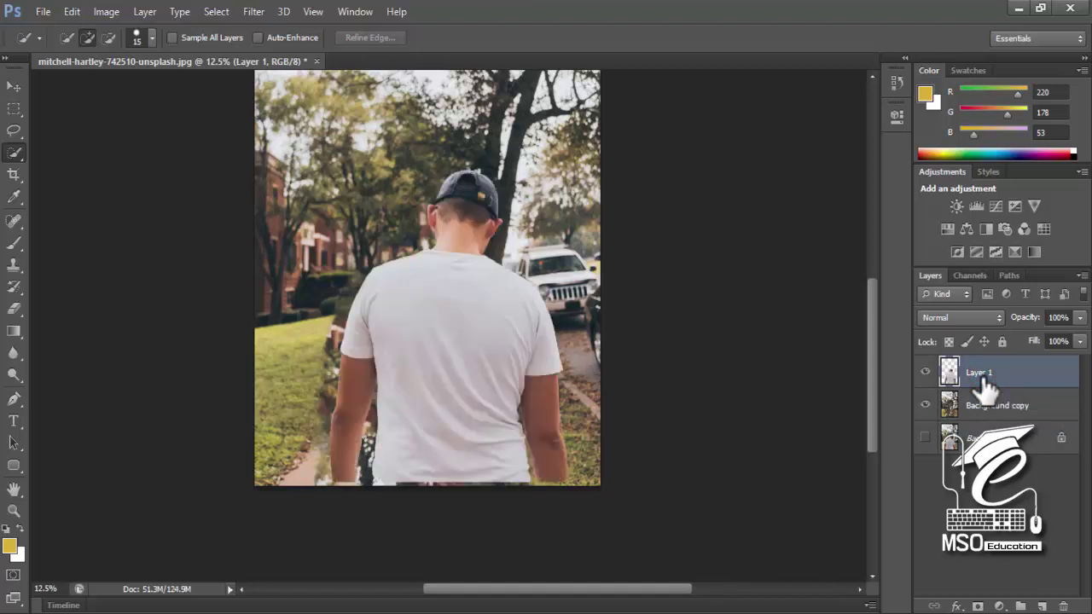
pyautogui.press('v')
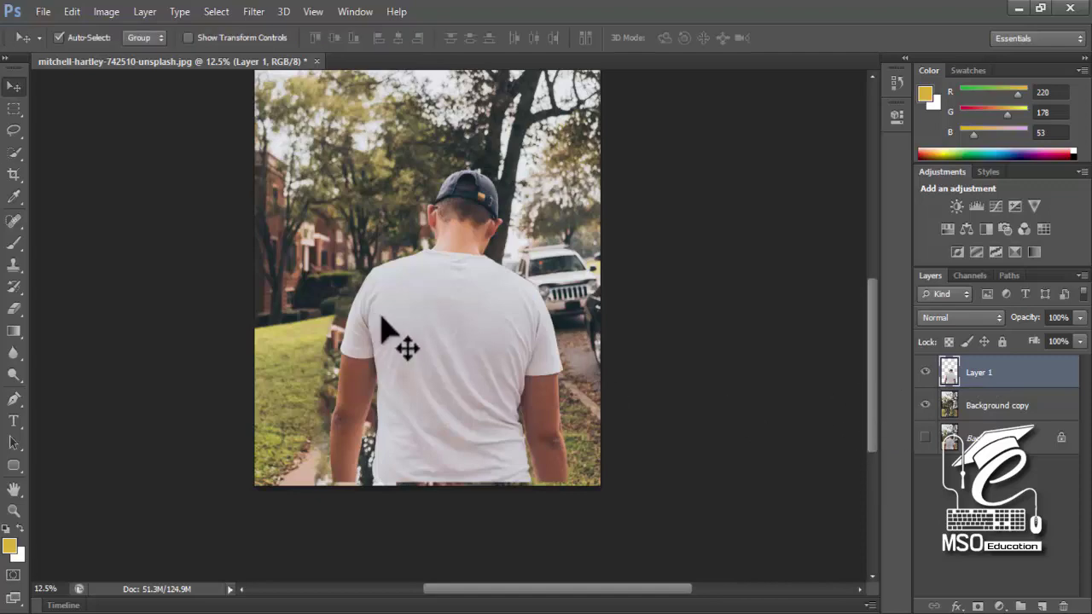
pyautogui.moveTo(439, 332); pyautogui.dragTo(430, 336)
pyautogui.moveTo(424, 337); pyautogui.dragTo(424, 337)
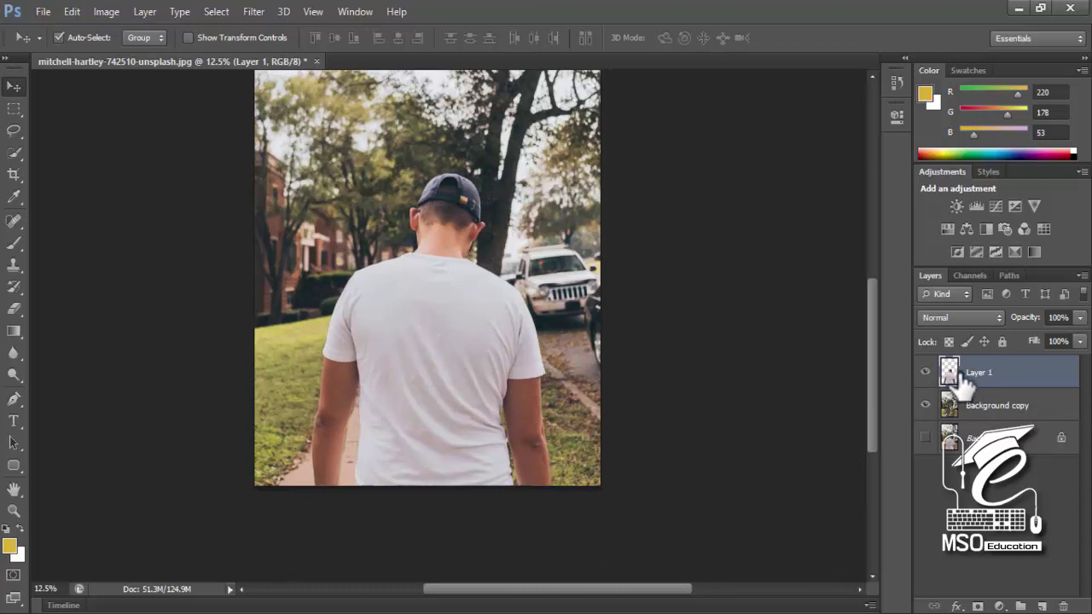
# Step: Check the filled background with Layer 1 temporarily hidden, and inspect the pasted man's placement up close
pyautogui.click(925, 373)
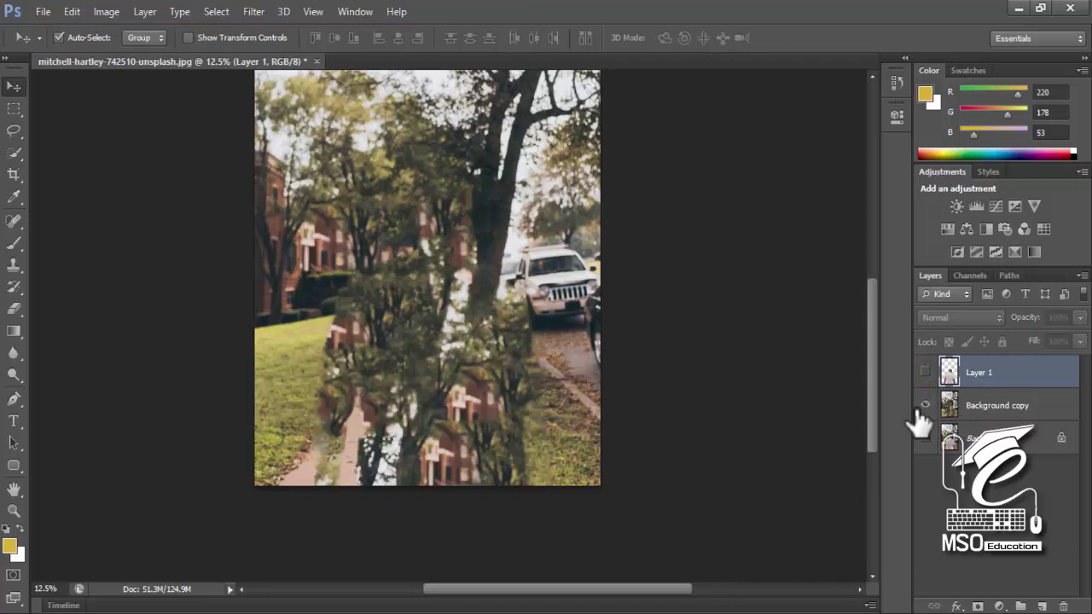
pyautogui.click(926, 373)
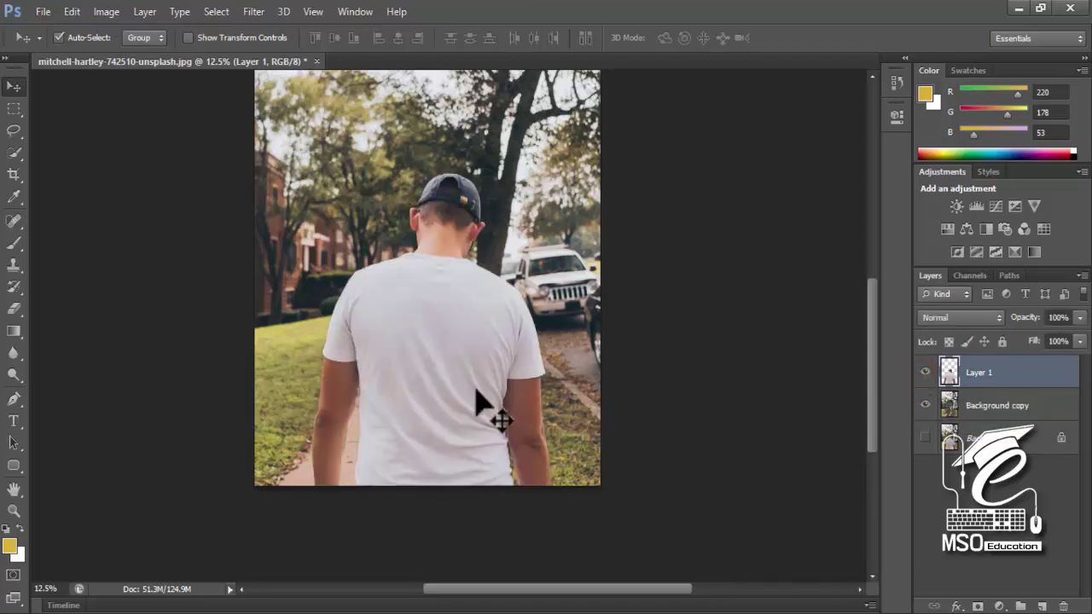
pyautogui.hotkey('ctrl', '+')
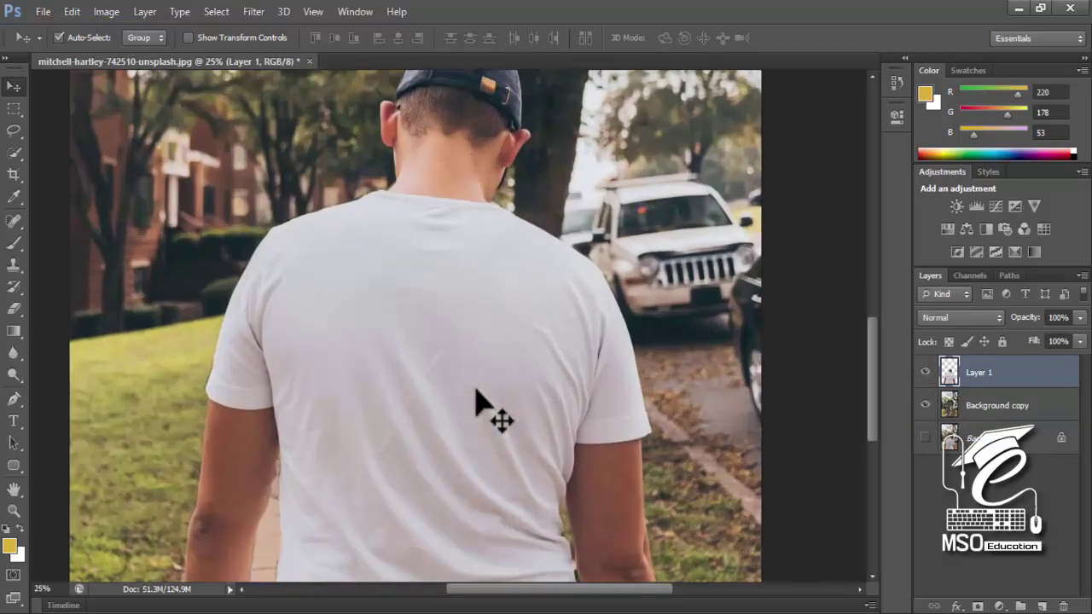
pyautogui.press('space')
pyautogui.moveTo(470, 283); pyautogui.dragTo(492, 335)
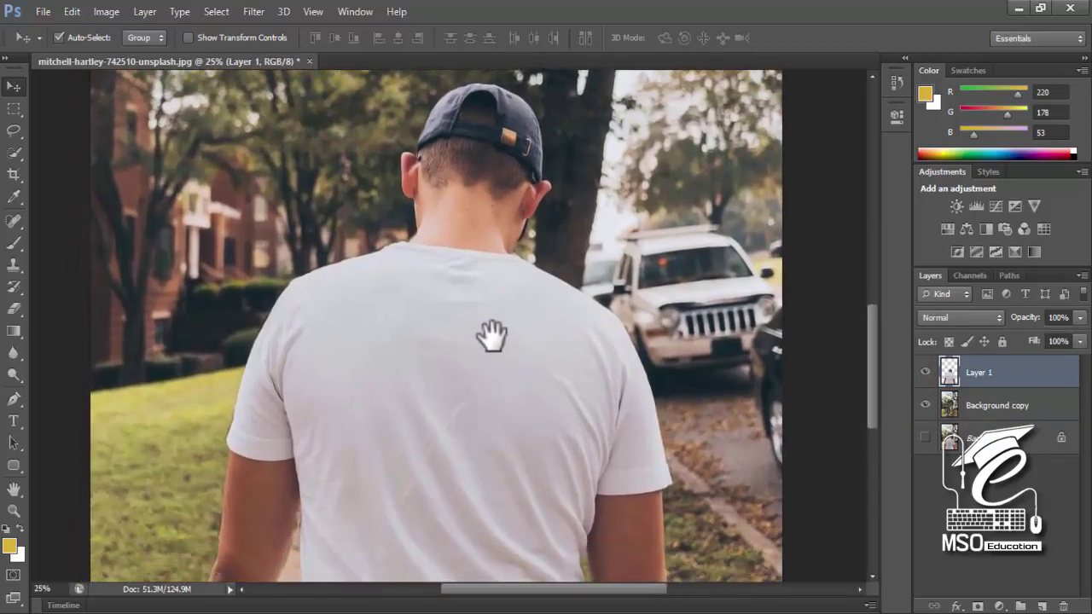
pyautogui.hotkey('ctrl', '-')
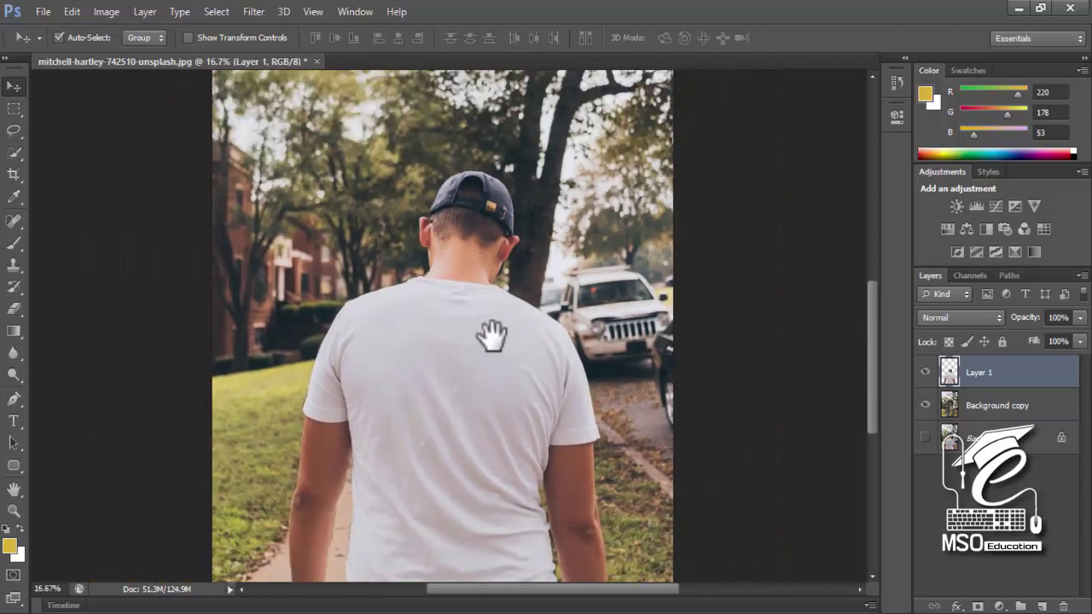
# Step: Start a Puppet Warp on the cut-out man on Layer 1
pyautogui.click(72, 11)
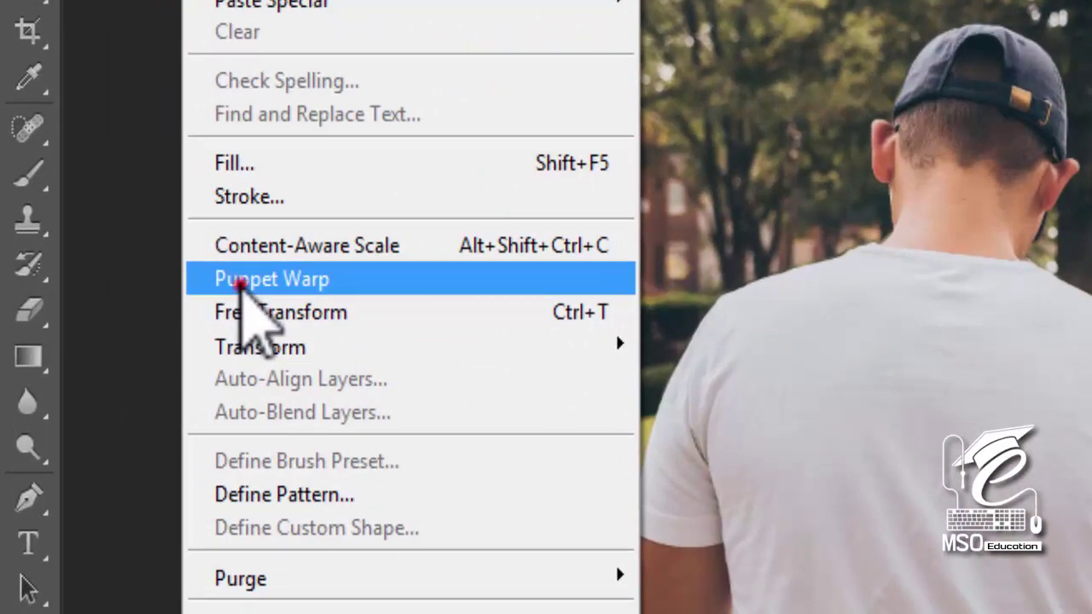
pyautogui.click(240, 284)
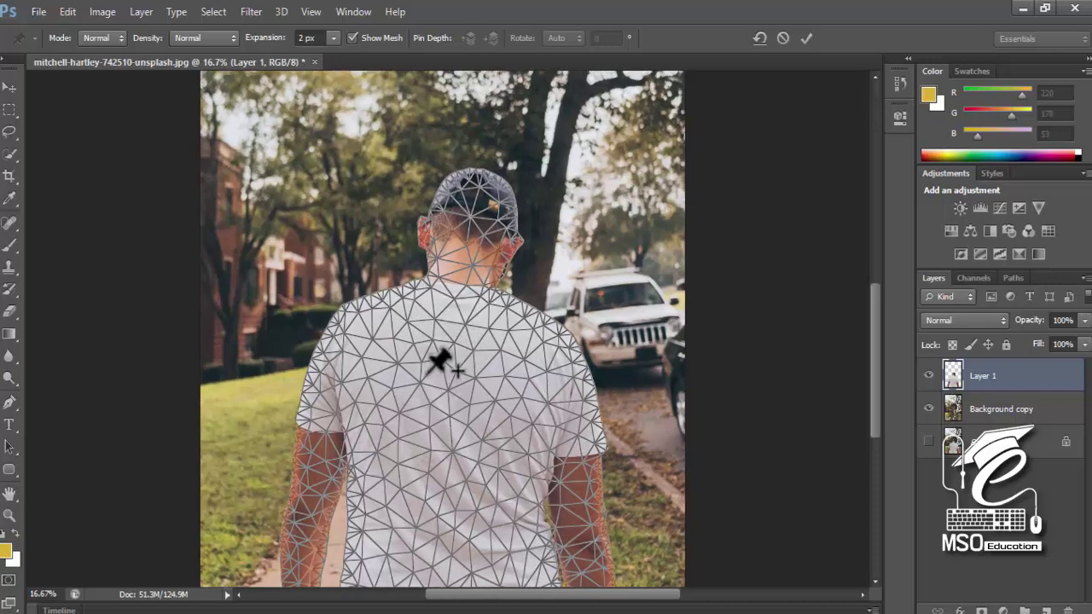
pyautogui.hotkey('ctrl', '+')
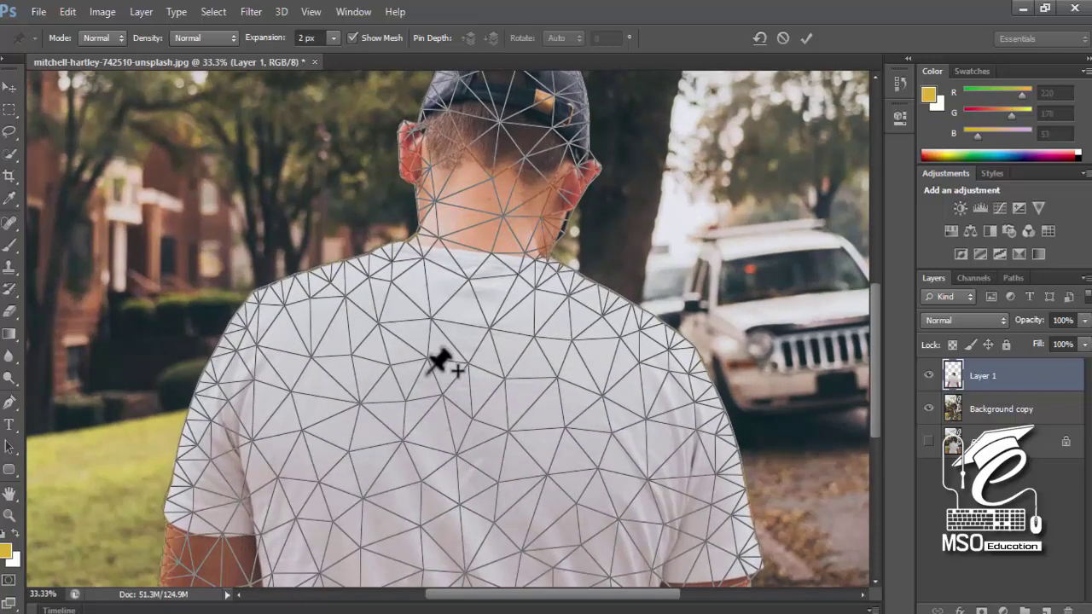
pyautogui.hotkey('ctrl', '-')
pyautogui.hotkey('ctrl', '-')
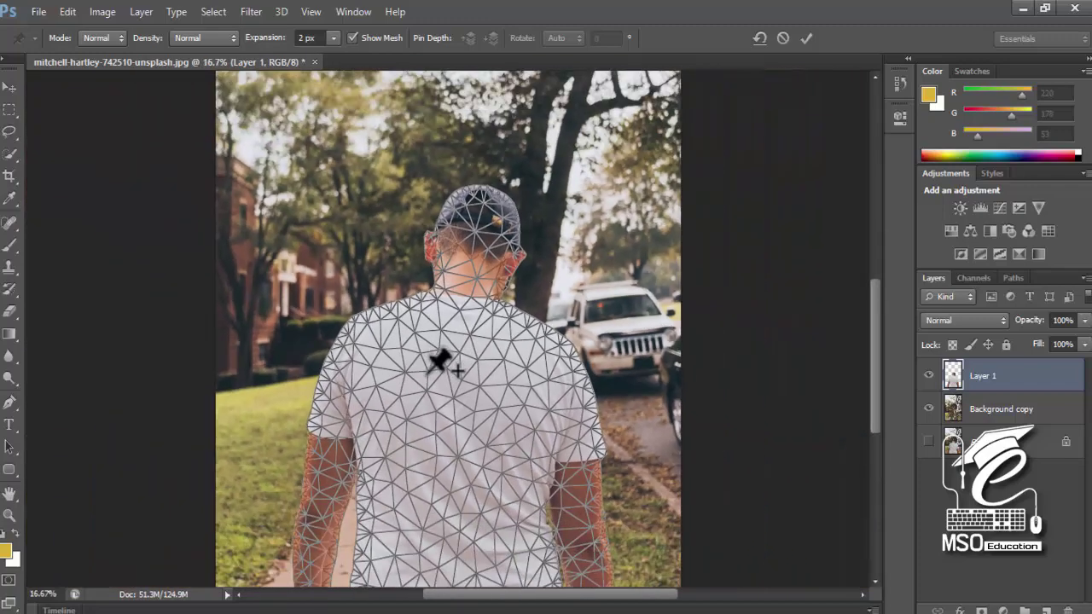
pyautogui.moveTo(478, 441); pyautogui.dragTo(471, 395)
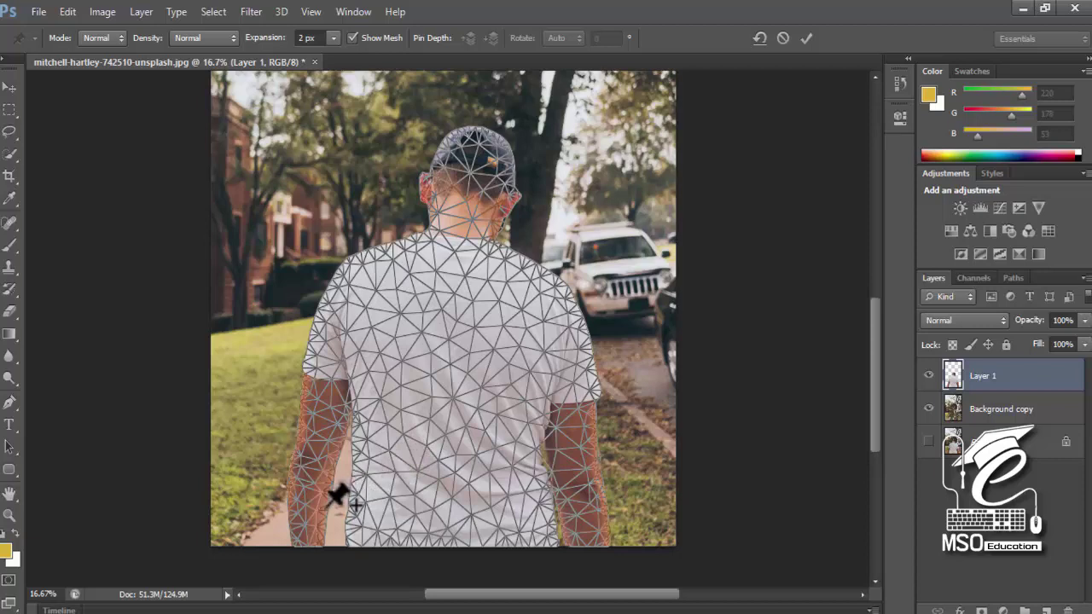
pyautogui.click(301, 546)
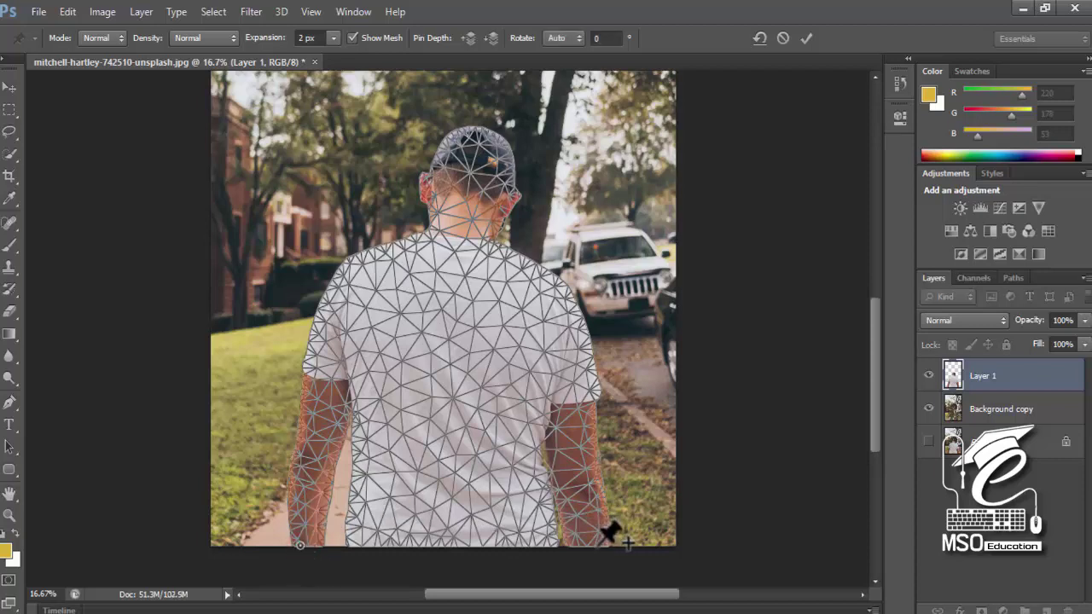
pyautogui.click(590, 517)
pyautogui.moveTo(590, 518); pyautogui.dragTo(475, 441)
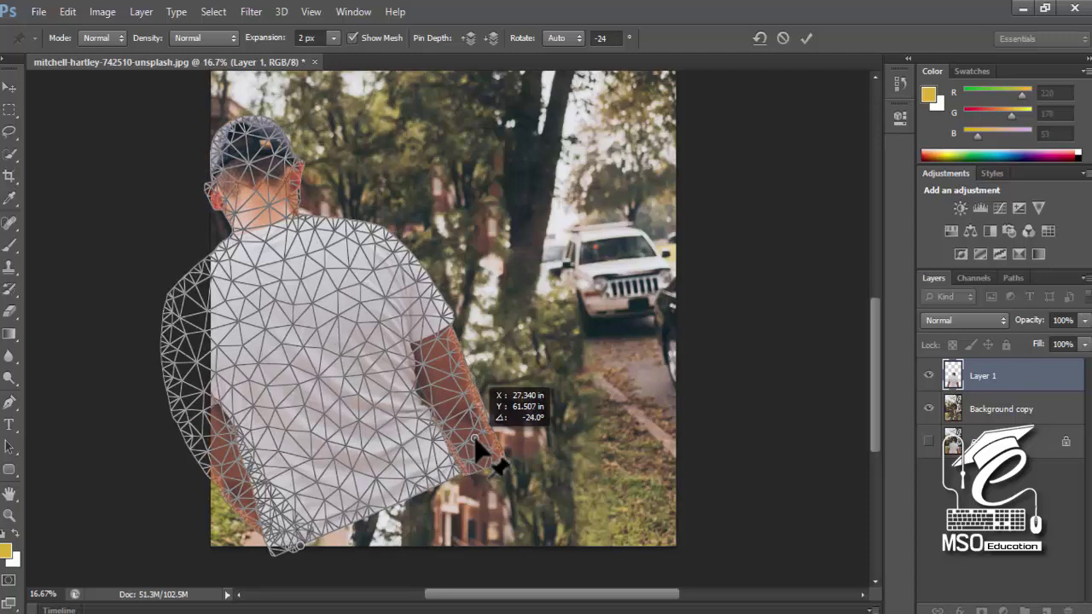
pyautogui.moveTo(475, 441); pyautogui.dragTo(587, 524)
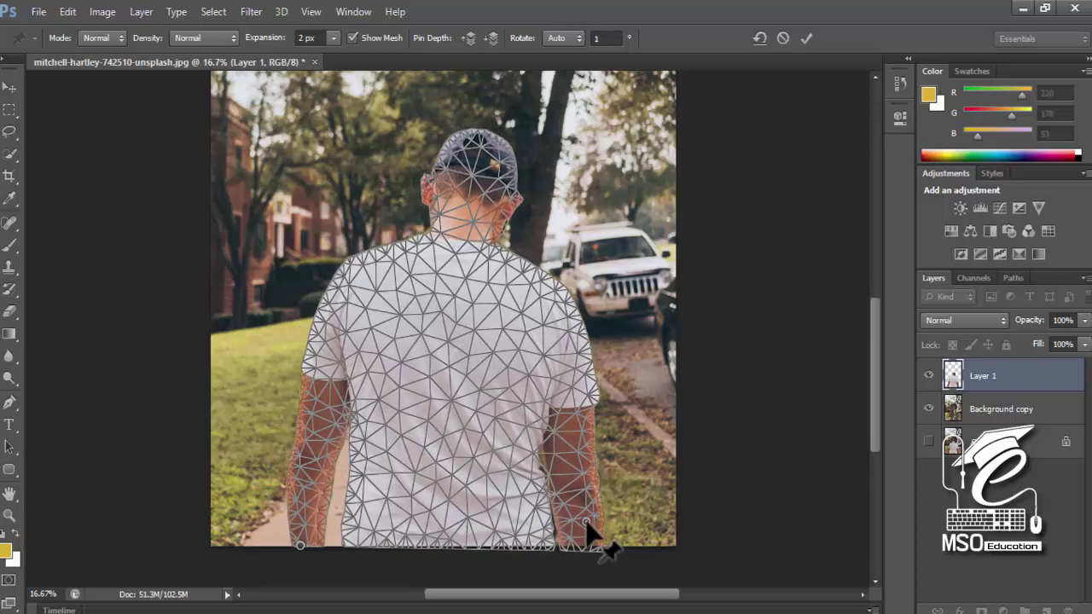
pyautogui.hotkey('ctrl', 'z')
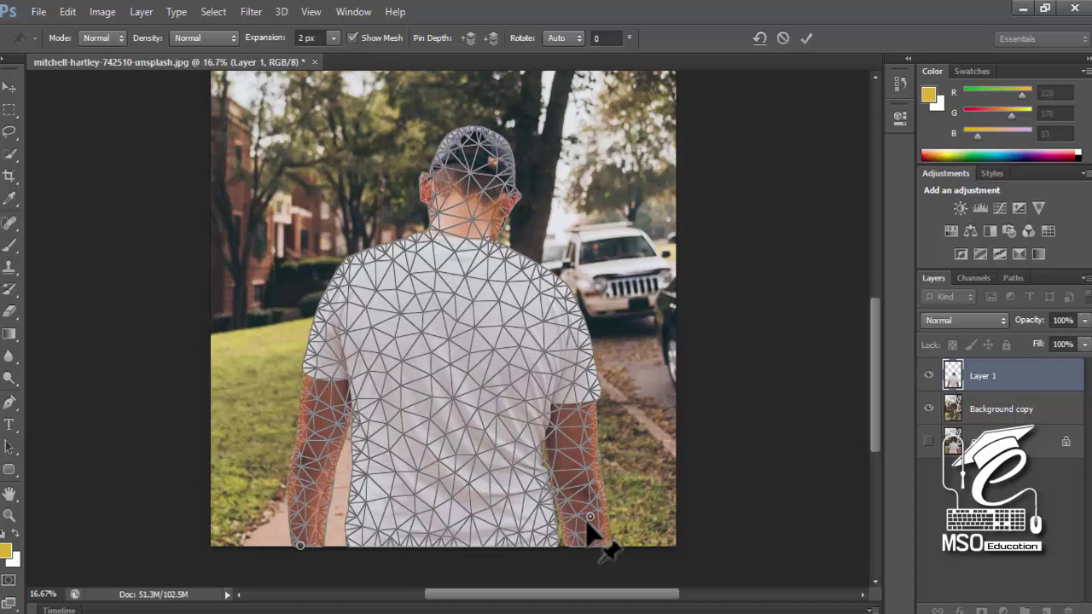
pyautogui.keyDown('alt'); pyautogui.click(591, 517); pyautogui.keyUp('alt')
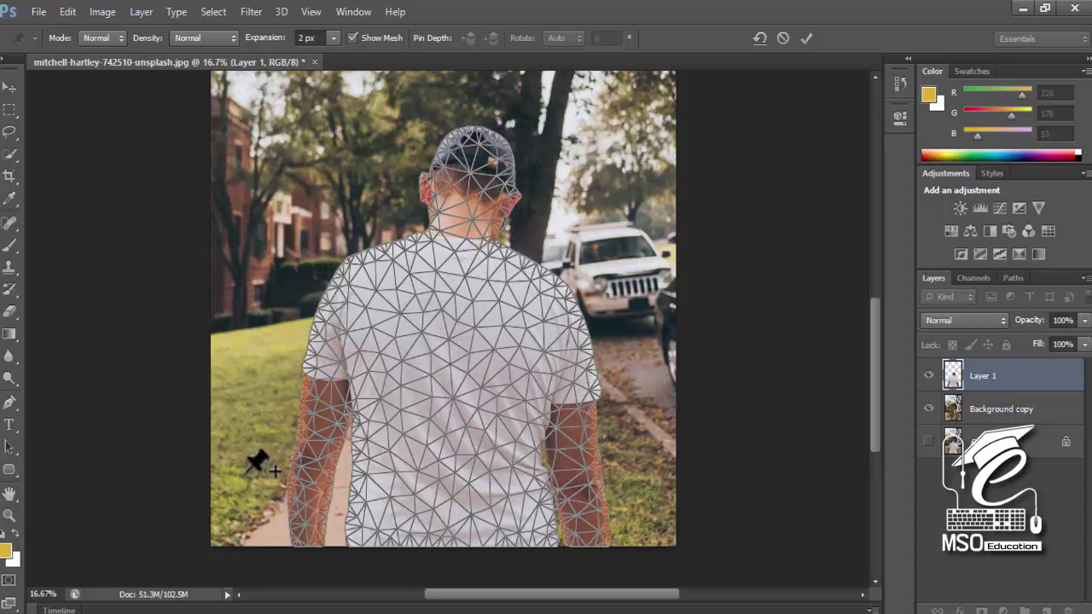
# Step: Pin both forearms at the photo's bottom edge, and pull a pin on the man's left shoulder outward and down
pyautogui.click(293, 544)
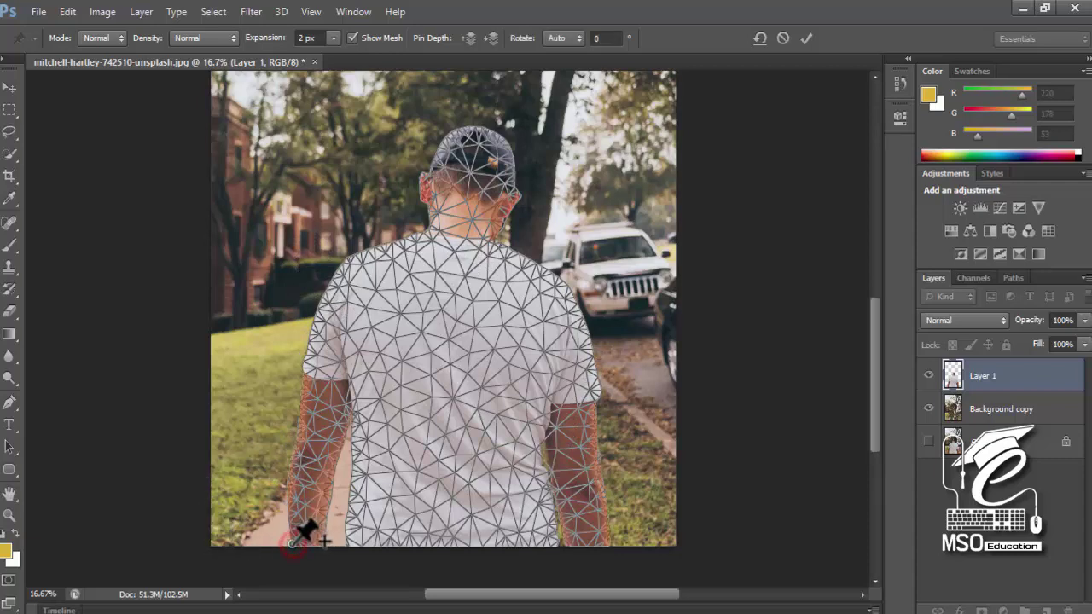
pyautogui.click(606, 540)
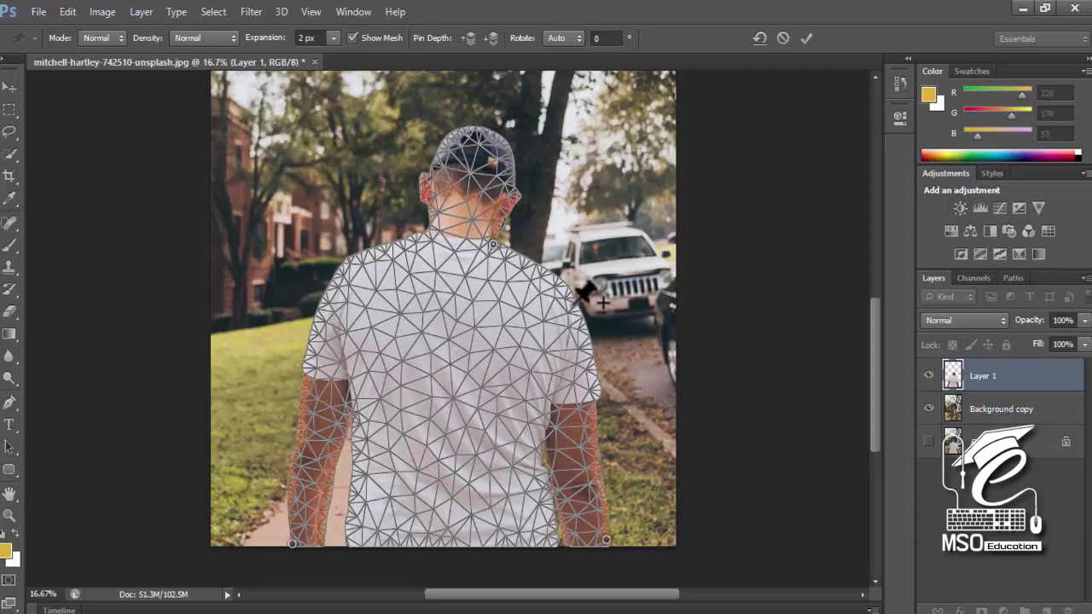
pyautogui.keyDown('alt'); pyautogui.click(493, 245); pyautogui.keyUp('alt')
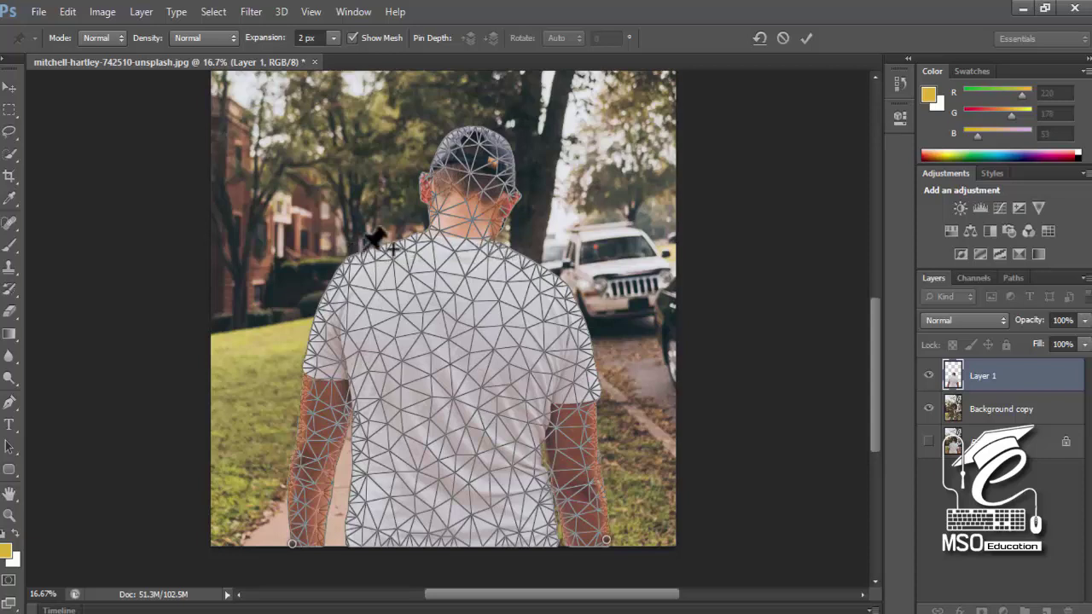
pyautogui.moveTo(352, 251); pyautogui.dragTo(323, 272)
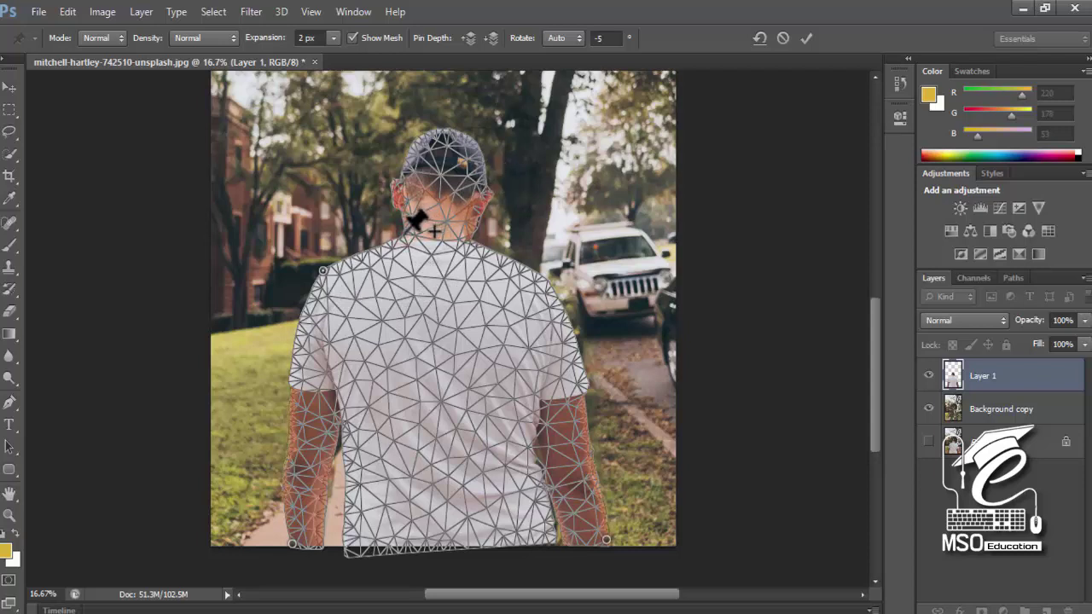
# Step: Pin the top of the man's cap, try tilting the head left with that pin, and undo the tilt
pyautogui.hotkey('ctrl', '+')
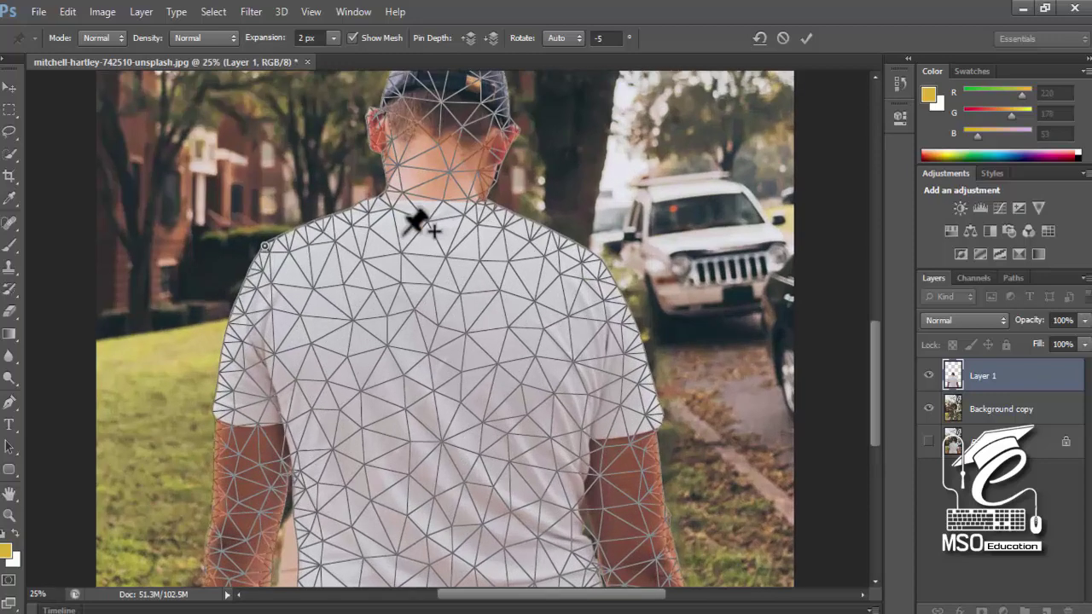
pyautogui.moveTo(398, 227); pyautogui.dragTo(415, 305)
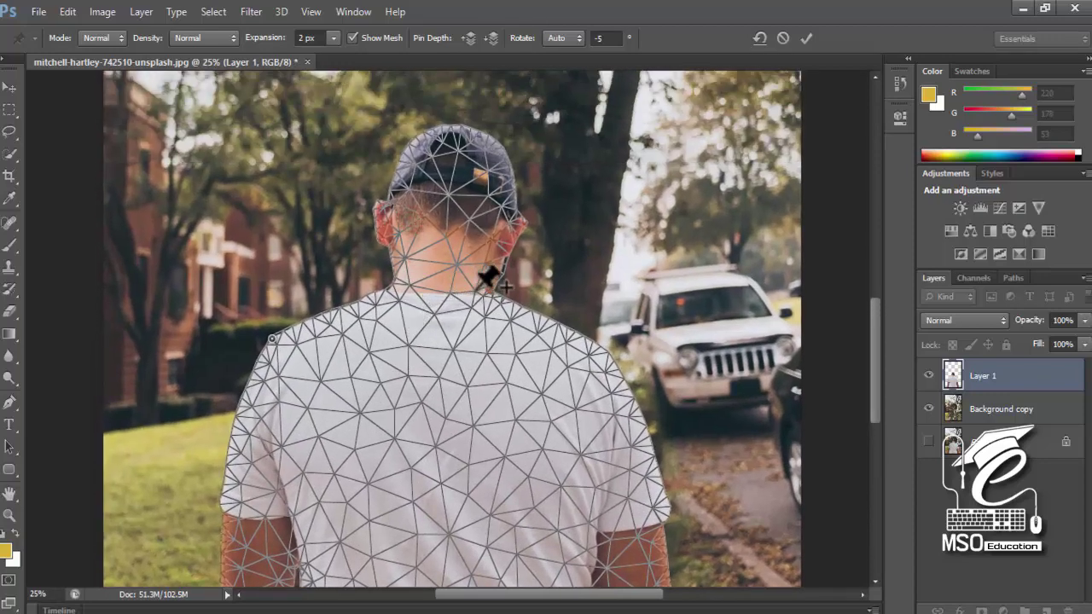
pyautogui.click(463, 127)
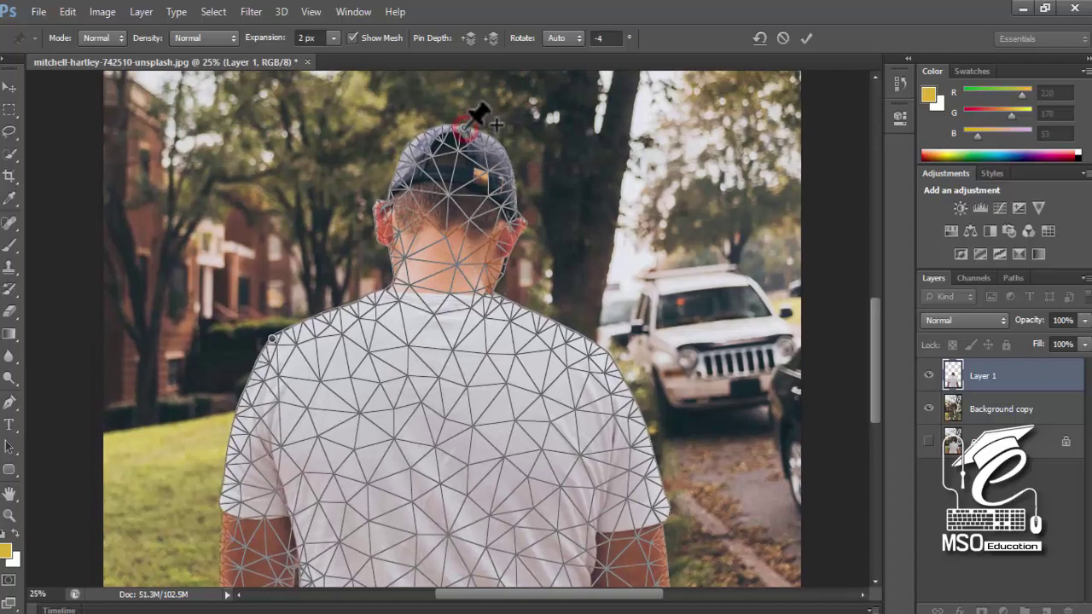
pyautogui.moveTo(463, 127); pyautogui.dragTo(427, 134)
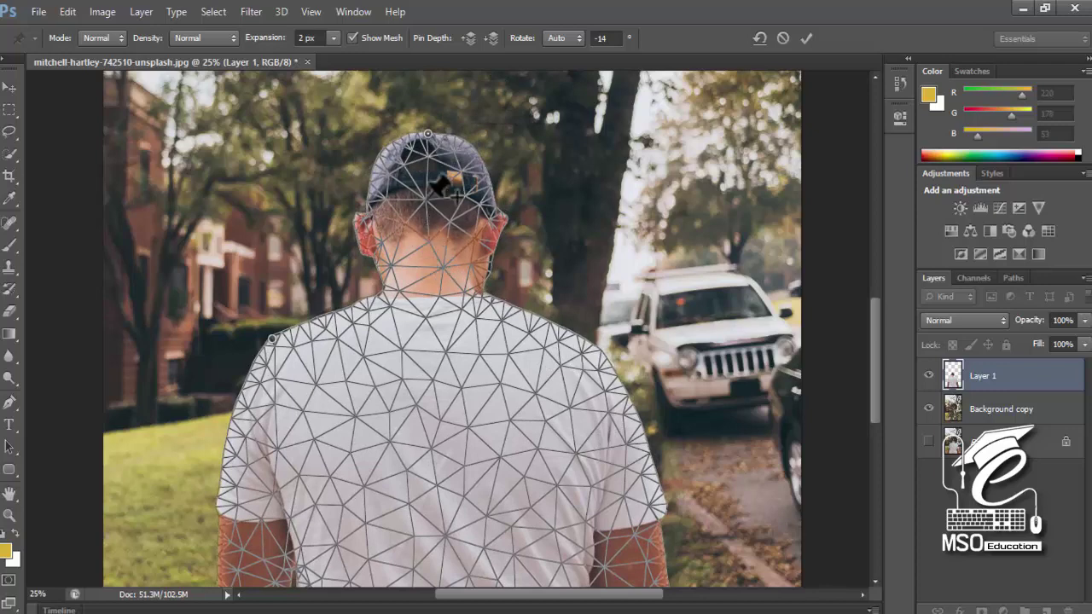
pyautogui.hotkey('ctrl', 'z')
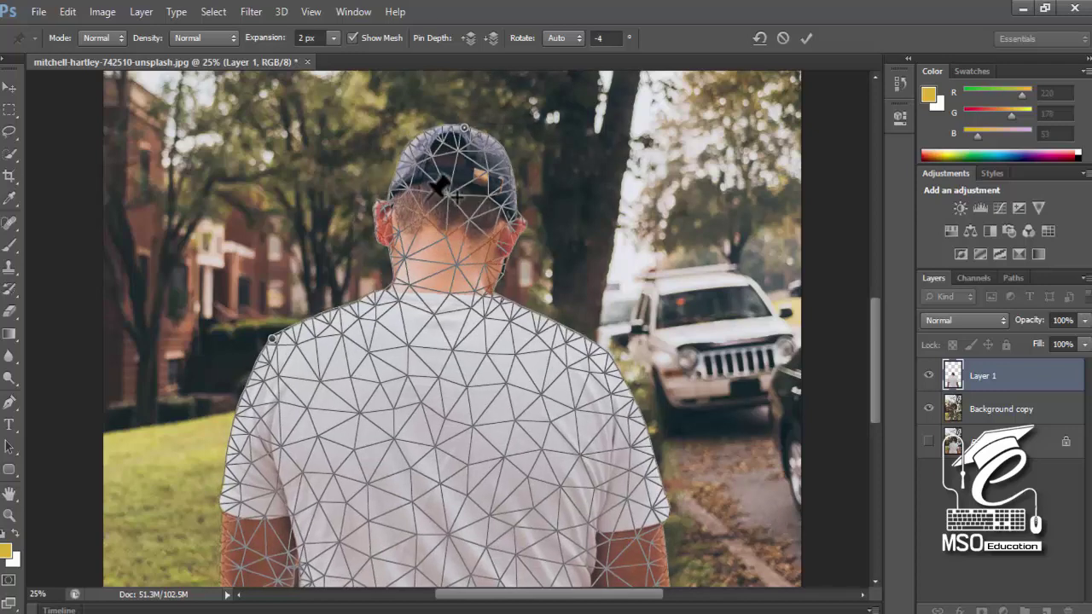
# Step: Pin both sides of the man's neck at the shirt collar, removing the misplaced pins
pyautogui.click(393, 285)
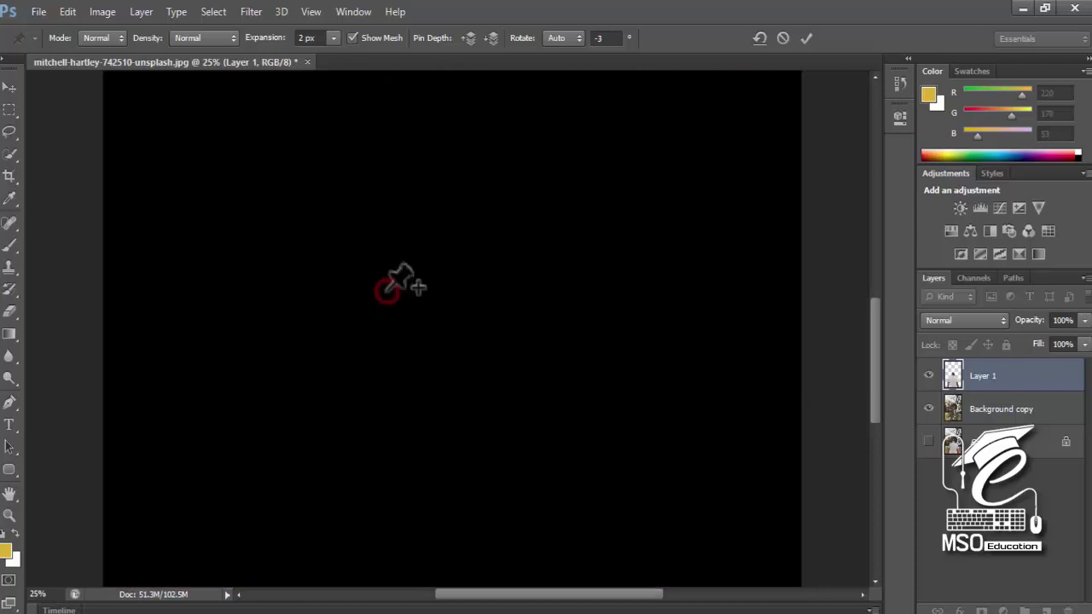
pyautogui.click(476, 296)
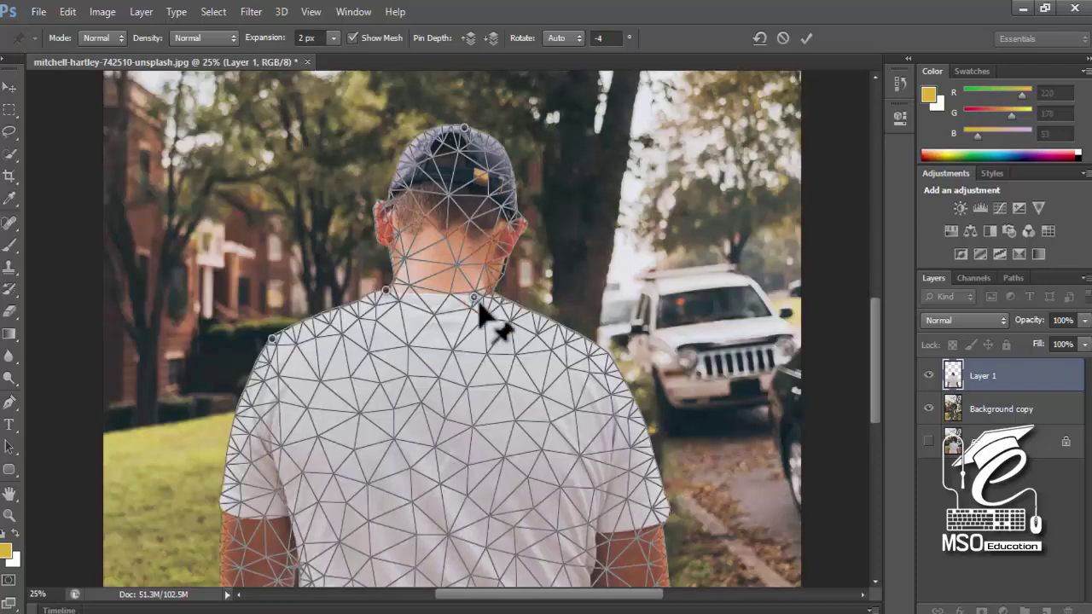
pyautogui.keyDown('alt'); pyautogui.click(475, 297); pyautogui.keyUp('alt')
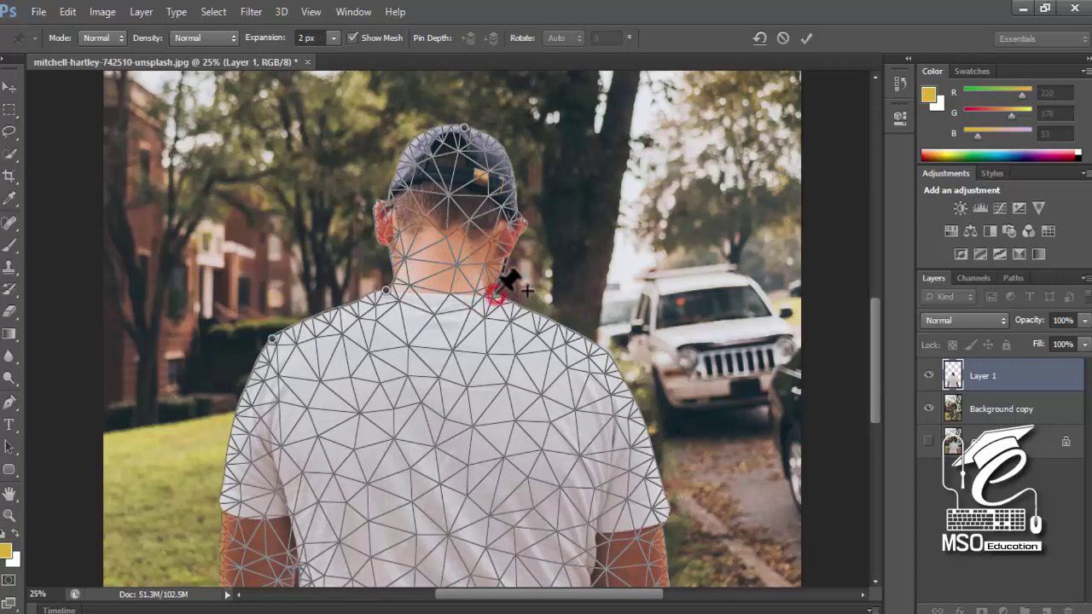
pyautogui.moveTo(501, 290); pyautogui.dragTo(474, 266)
pyautogui.keyDown('alt'); pyautogui.click(473, 264); pyautogui.keyUp('alt')
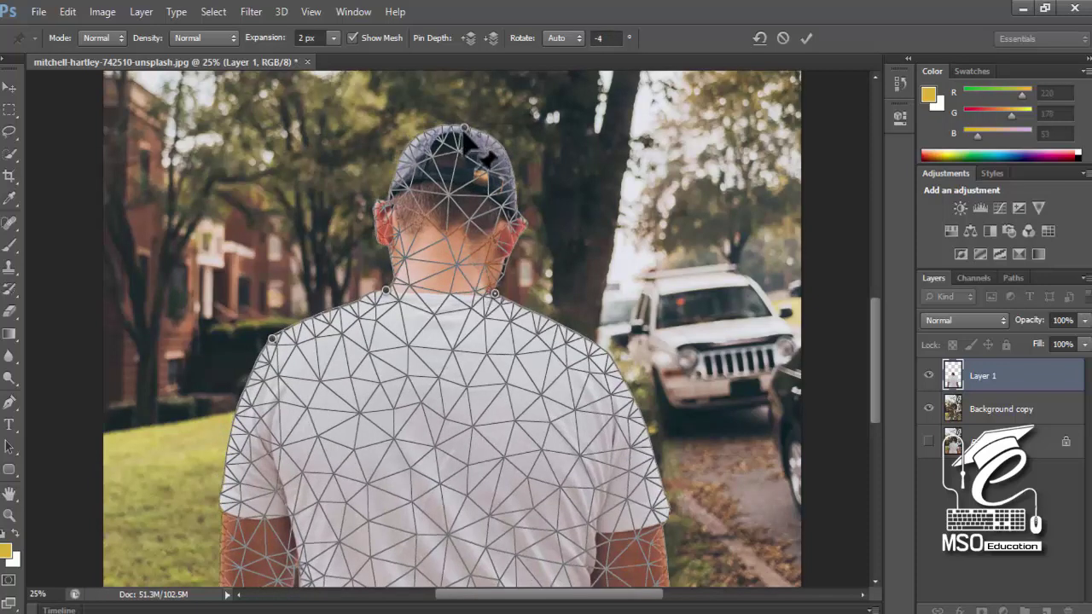
# Step: Tilt the man's head slightly to the left by moving the pin on top of his cap
pyautogui.moveTo(463, 128); pyautogui.dragTo(431, 124)
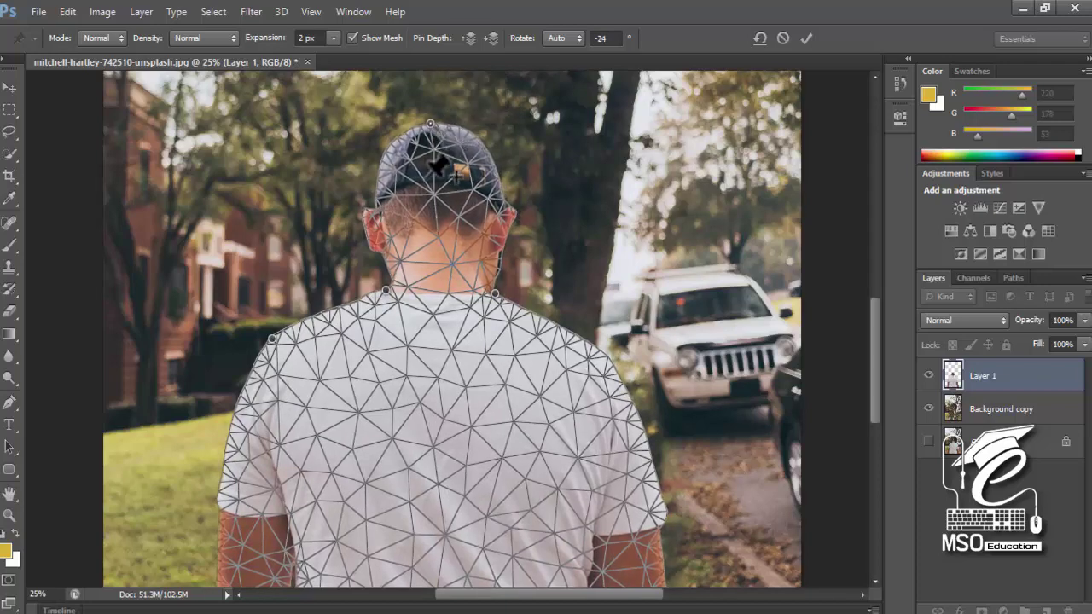
pyautogui.scroll(-3, 438, 167)
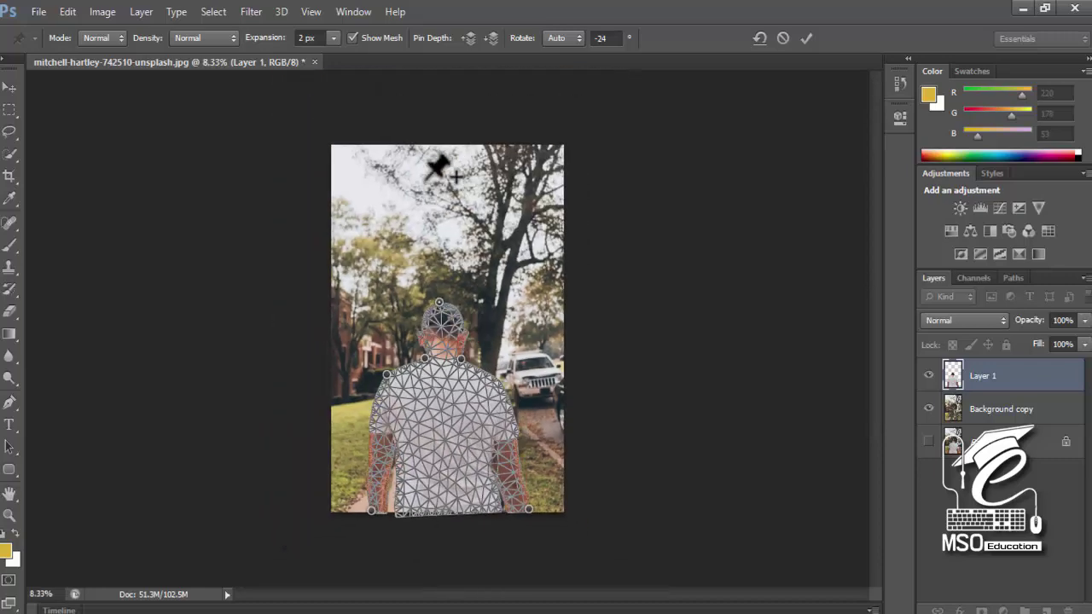
pyautogui.scroll(2, 438, 167)
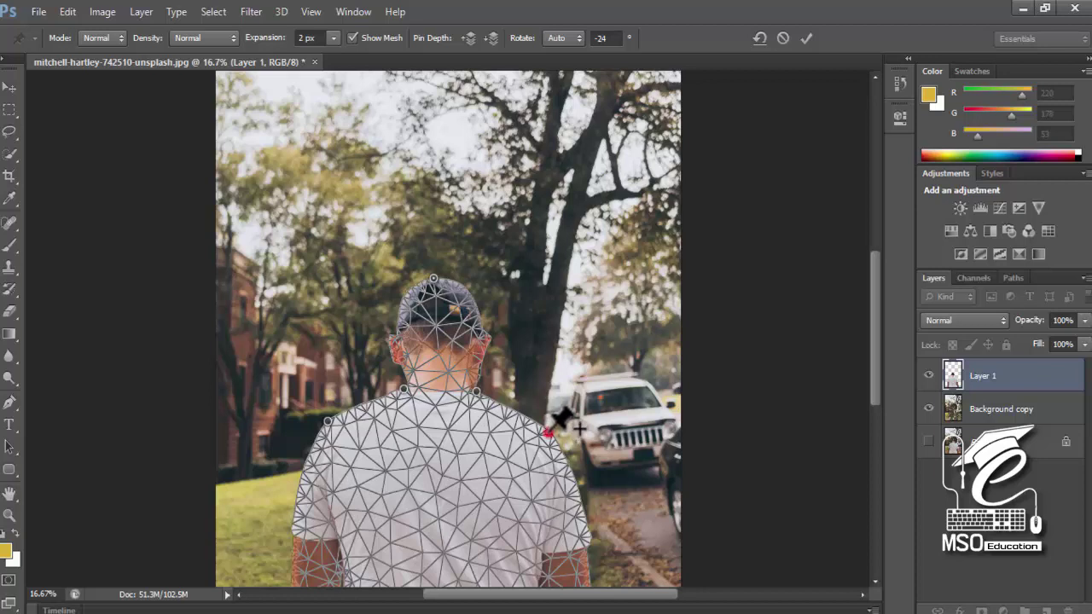
# Step: Lower the right shoulder pin slightly, and add a pin on the outer edge of the right forearm, pulled slightly outward
pyautogui.moveTo(551, 431)
pyautogui.mouseDown()
pyautogui.moveTo(559, 422)
pyautogui.moveTo(551, 434)
pyautogui.mouseUp()
pyautogui.moveTo(419, 466); pyautogui.dragTo(414, 324)
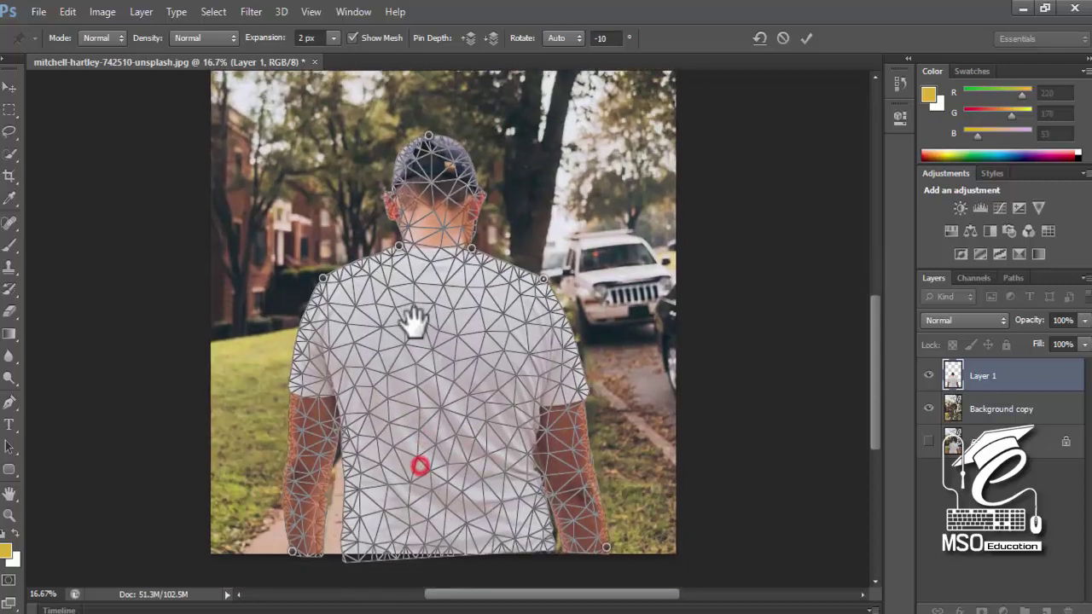
pyautogui.moveTo(422, 392); pyautogui.dragTo(430, 382)
pyautogui.click(605, 448)
pyautogui.moveTo(605, 447); pyautogui.dragTo(609, 447)
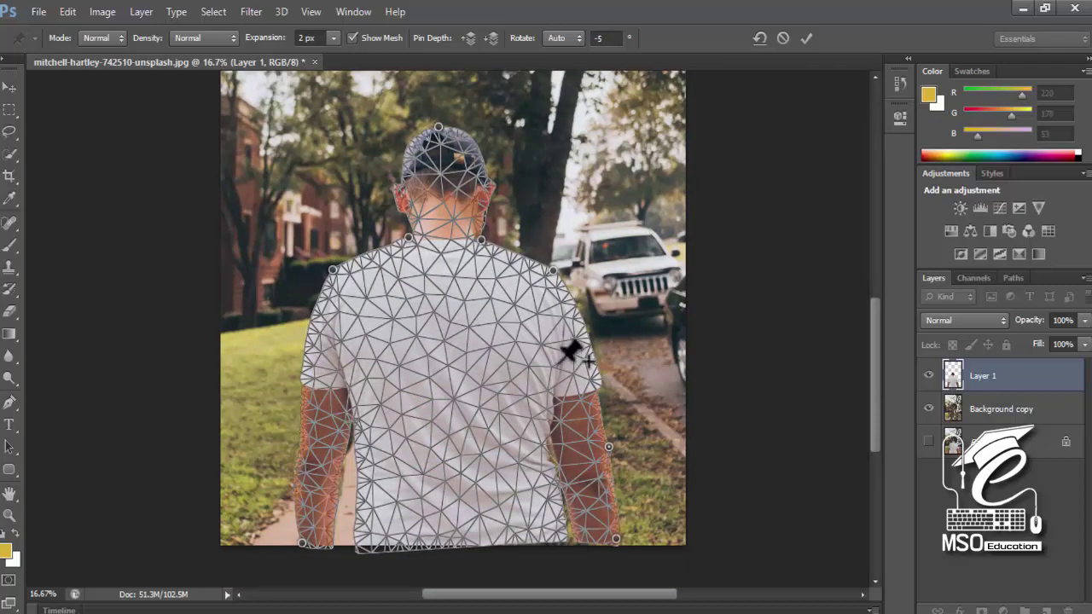
# Step: Raise the right shoulder pin slightly to finish the Puppet Warp, and move the man's layer slightly down
pyautogui.moveTo(553, 270); pyautogui.dragTo(554, 265)
pyautogui.click(437, 127)
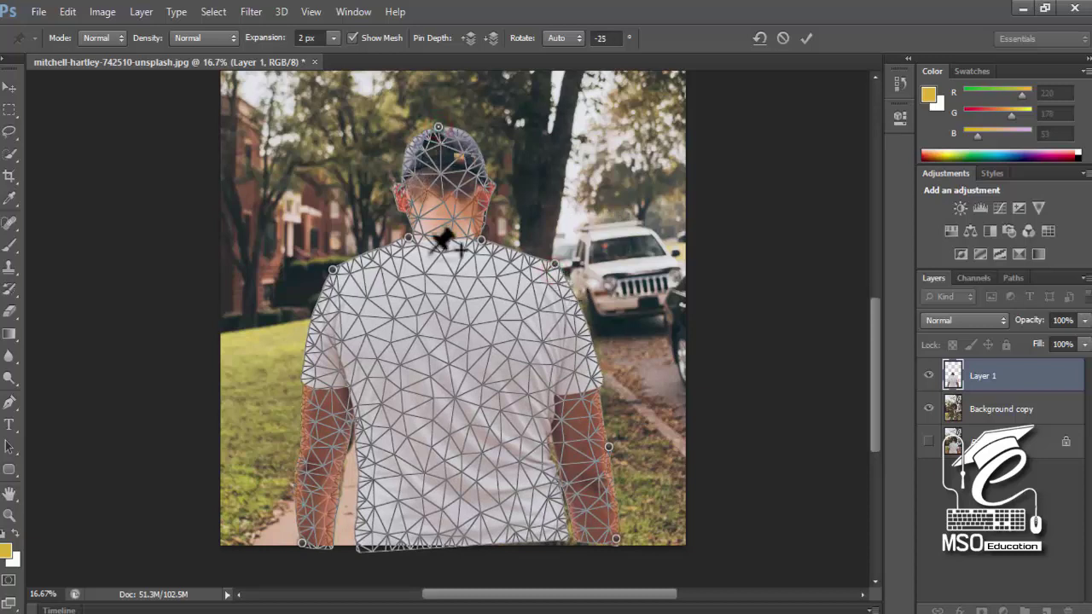
pyautogui.press('Escape')
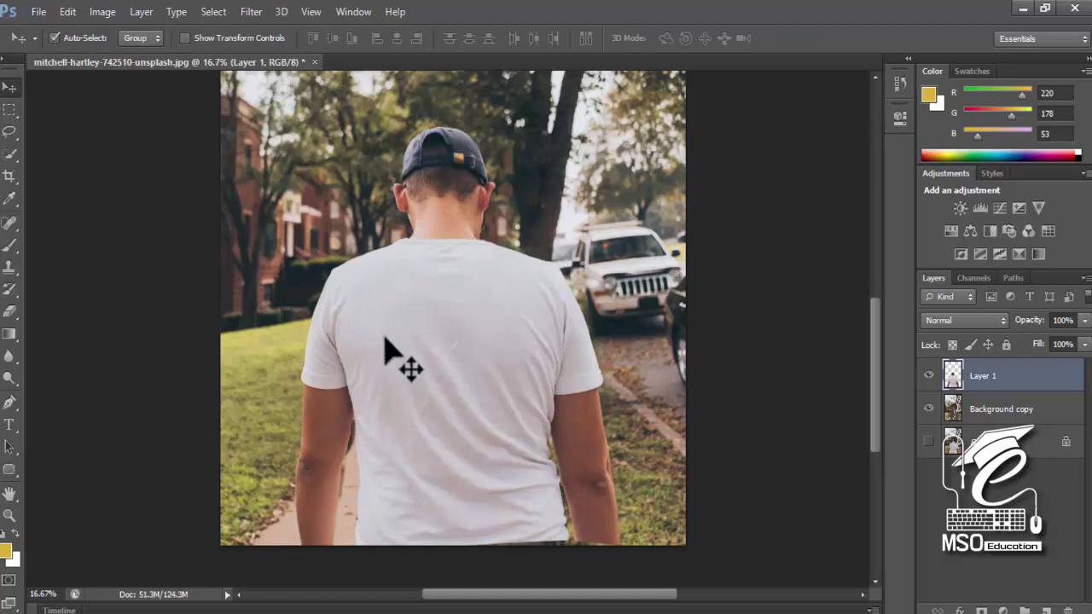
pyautogui.moveTo(424, 341); pyautogui.dragTo(425, 356)
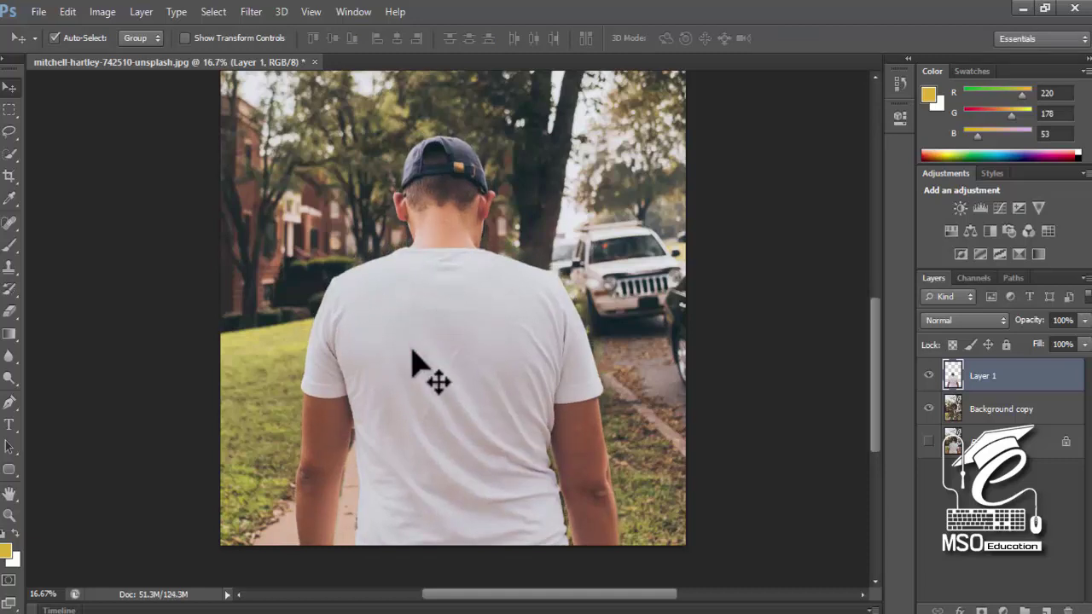
# Step: Show the original Background layer and merge Layer 1 with Background copy
pyautogui.moveTo(927, 408); pyautogui.dragTo(927, 441)
pyautogui.keyDown('ctrl'); pyautogui.click(988, 412); pyautogui.keyUp('ctrl')
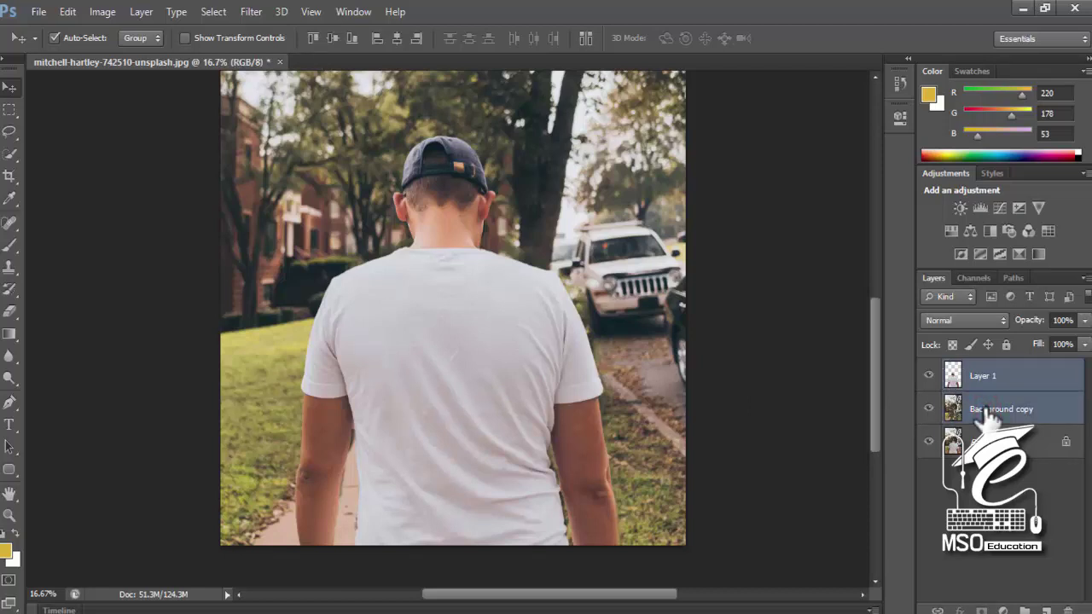
pyautogui.hotkey('ctrl', 'e')
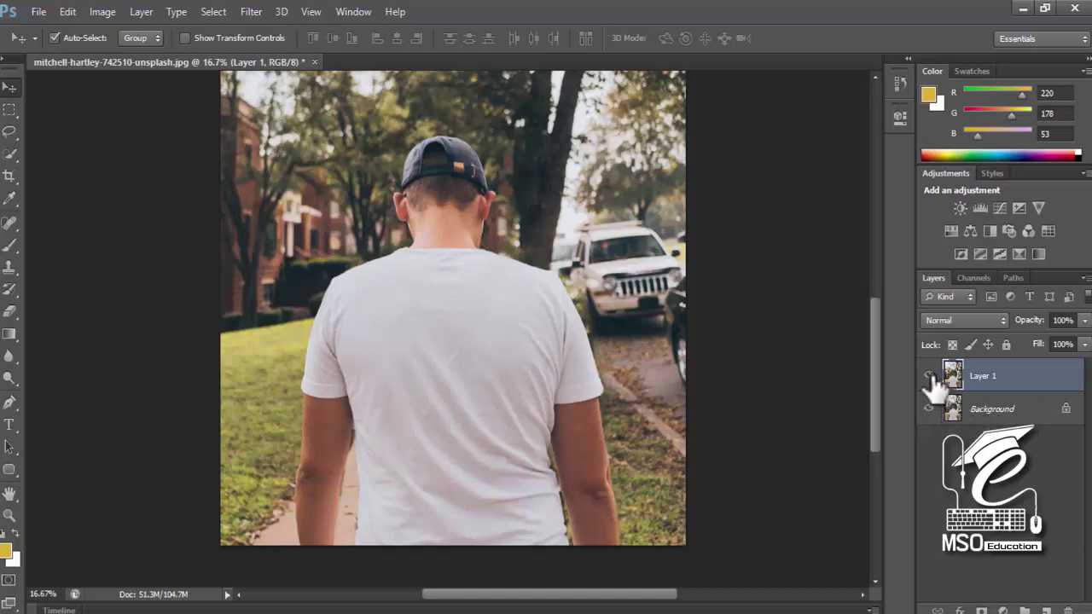
# Step: Toggle the merged layer's visibility repeatedly to compare the reshaped pose with the original photo
pyautogui.click(930, 375)
pyautogui.click(930, 377)
pyautogui.click(929, 375)
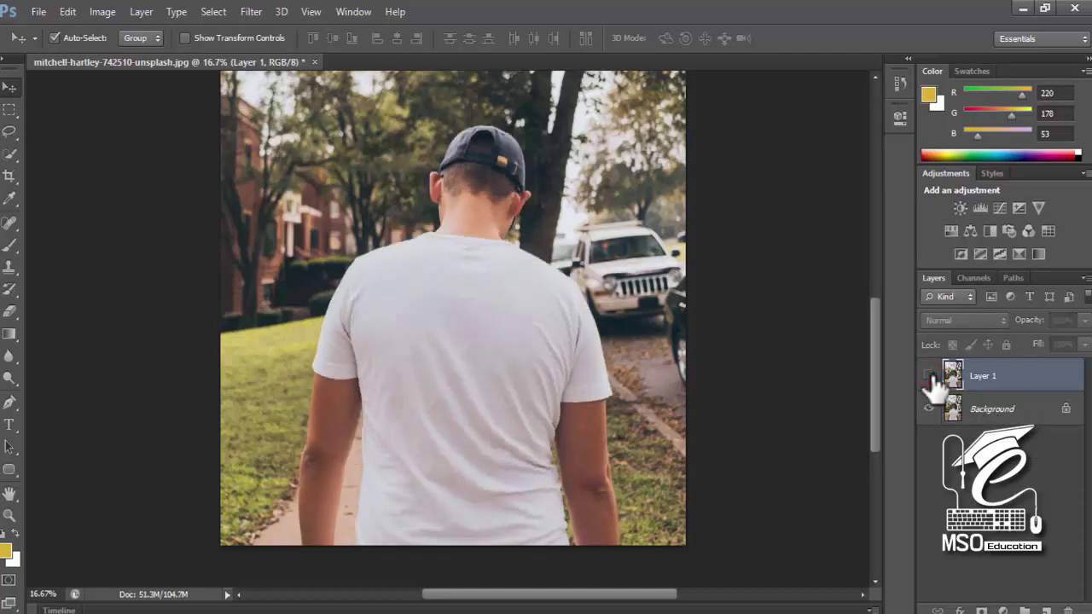
pyautogui.click(929, 375)
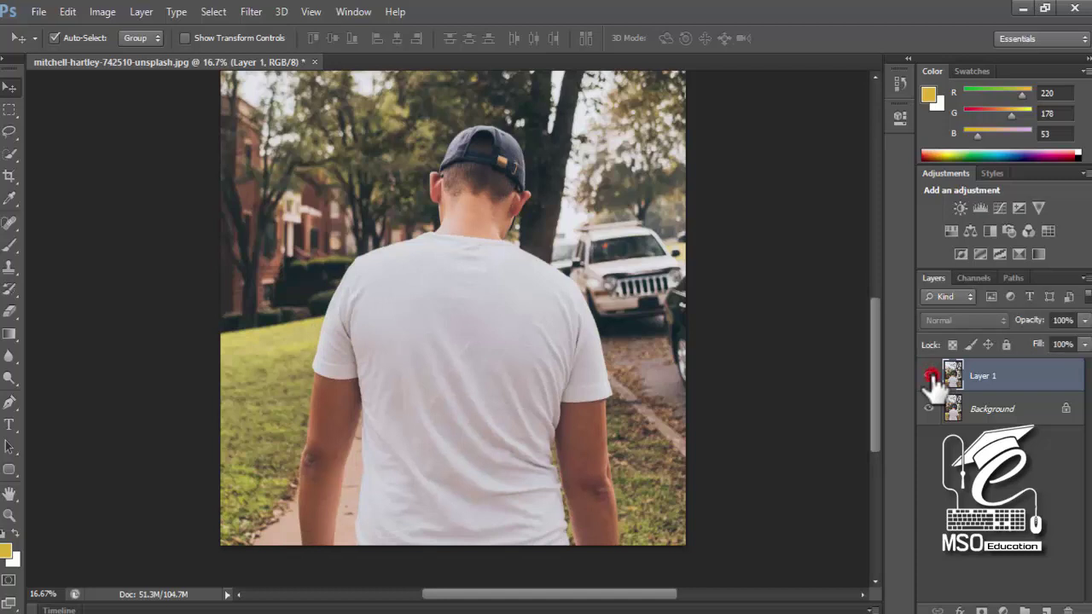
pyautogui.click(929, 376)
pyautogui.click(929, 375)
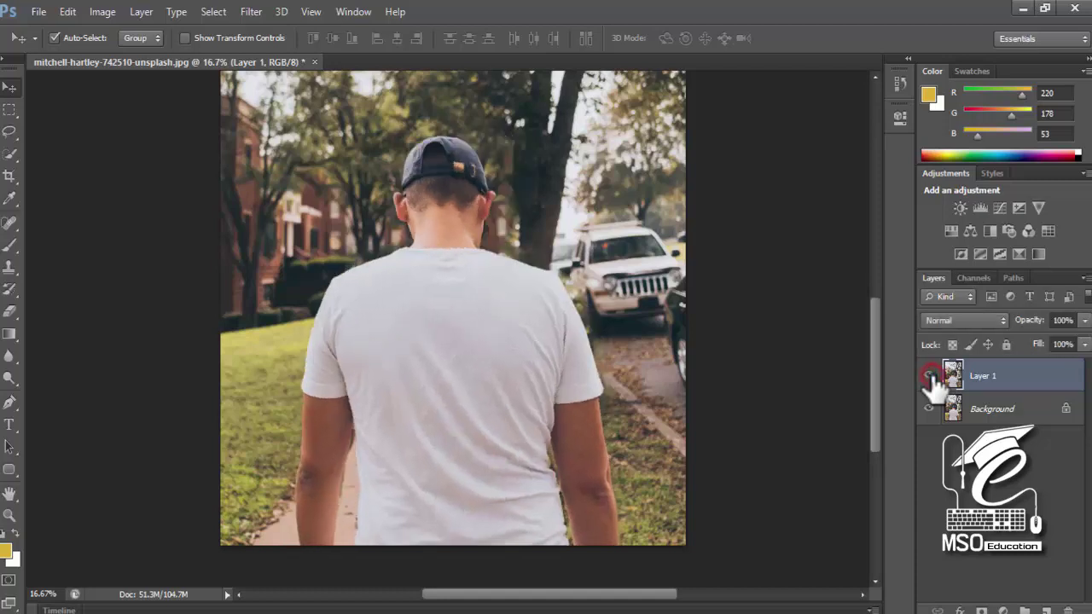
pyautogui.click(929, 375)
pyautogui.click(929, 375)
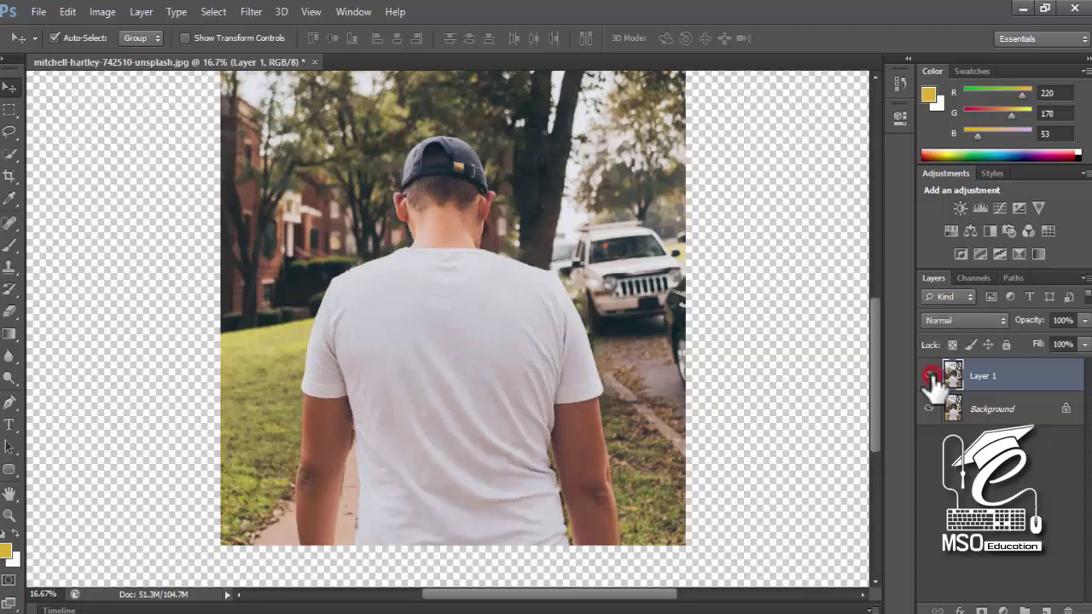
pyautogui.click(929, 375)
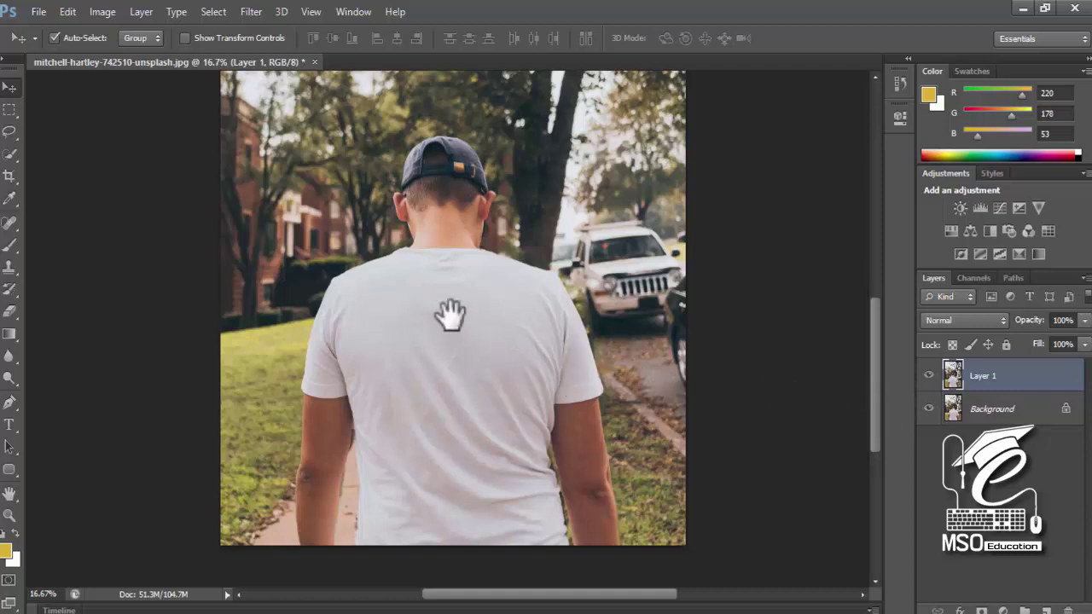
# Step: Exit Puppet Warp on the merged Layer 1 without applying it
pyautogui.moveTo(451, 298); pyautogui.dragTo(472, 333)
pyautogui.moveTo(486, 383); pyautogui.dragTo(487, 395)
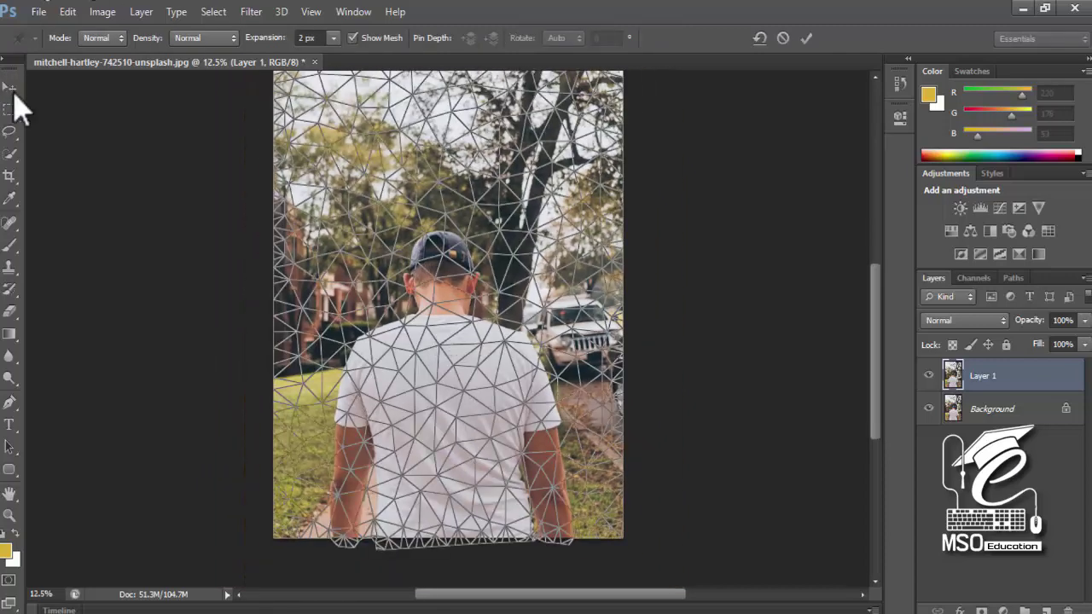
pyautogui.click(11, 89)
pyautogui.click(665, 252)
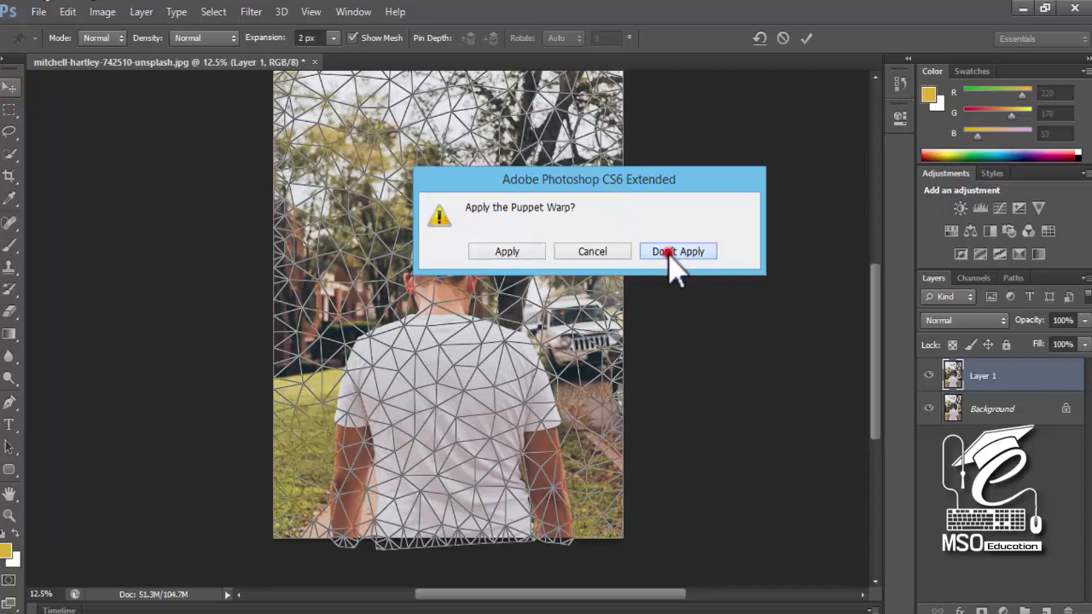